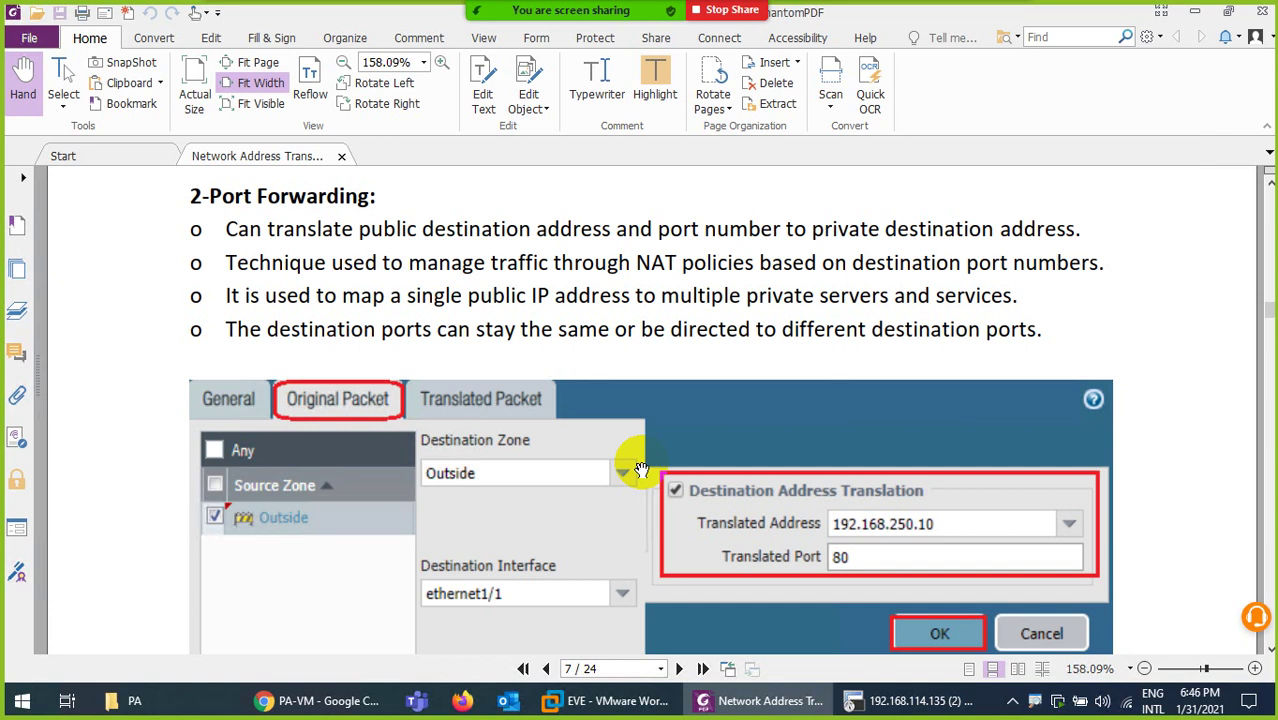
After reading the Port Forwarding notes, bring up the PA-VM Security policy list in Chrome
left_click(325, 700)
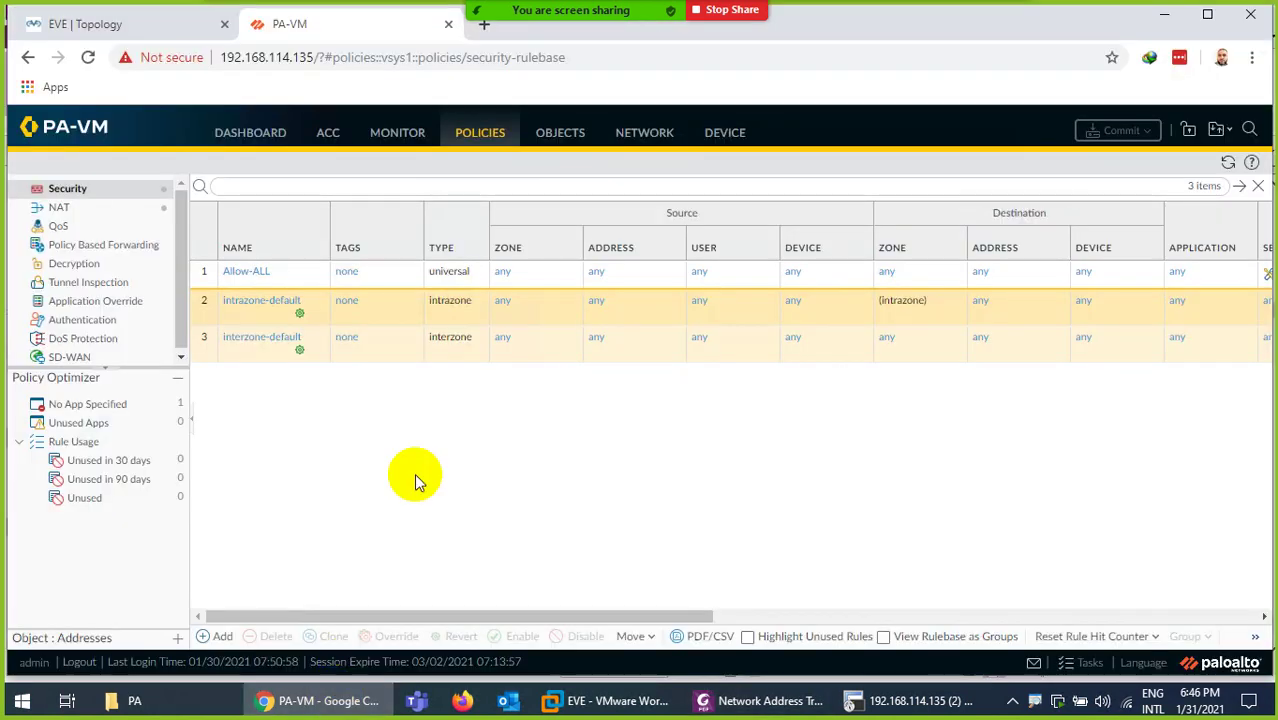
Check the internal server's address on the EVE lab topology, then switch to SecureCRT
left_click(172, 28)
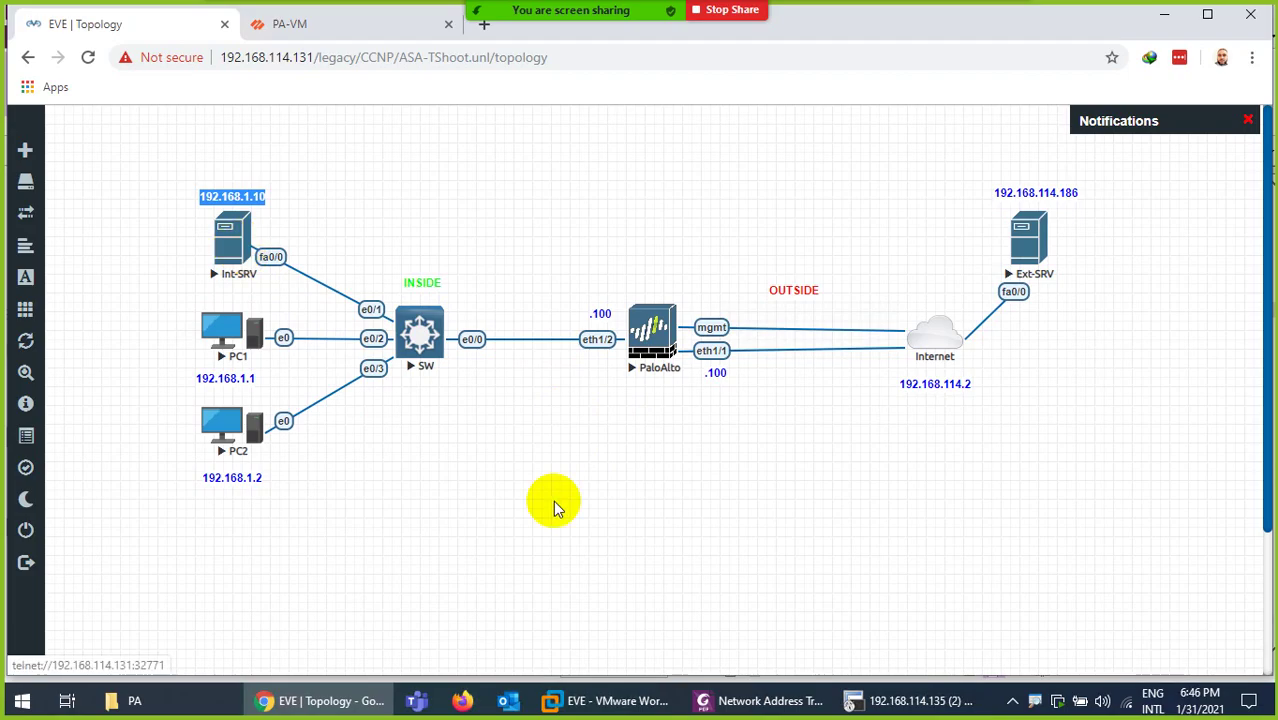
left_click(848, 700)
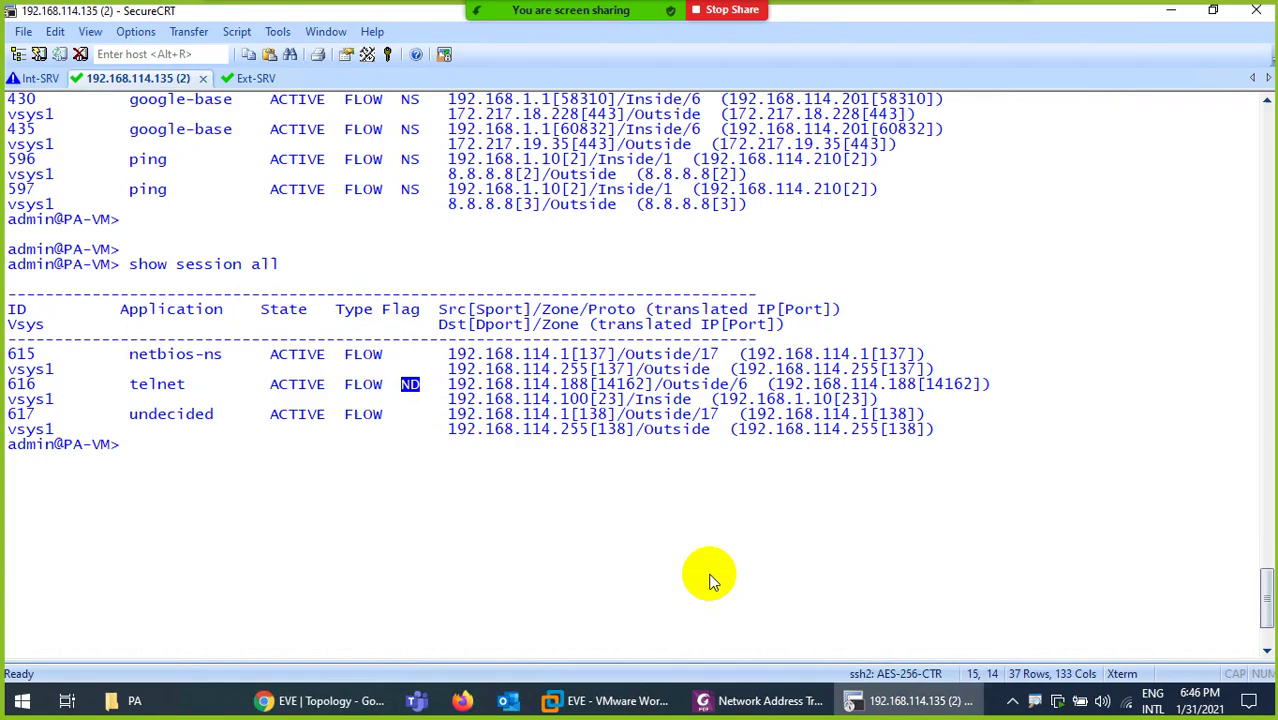
On the Int-SRV console, enter global configuration mode and enable 'ip http server'
left_click(40, 78)
key("Return")
key("Return")
key("Return")
key("Return")
key("Return")
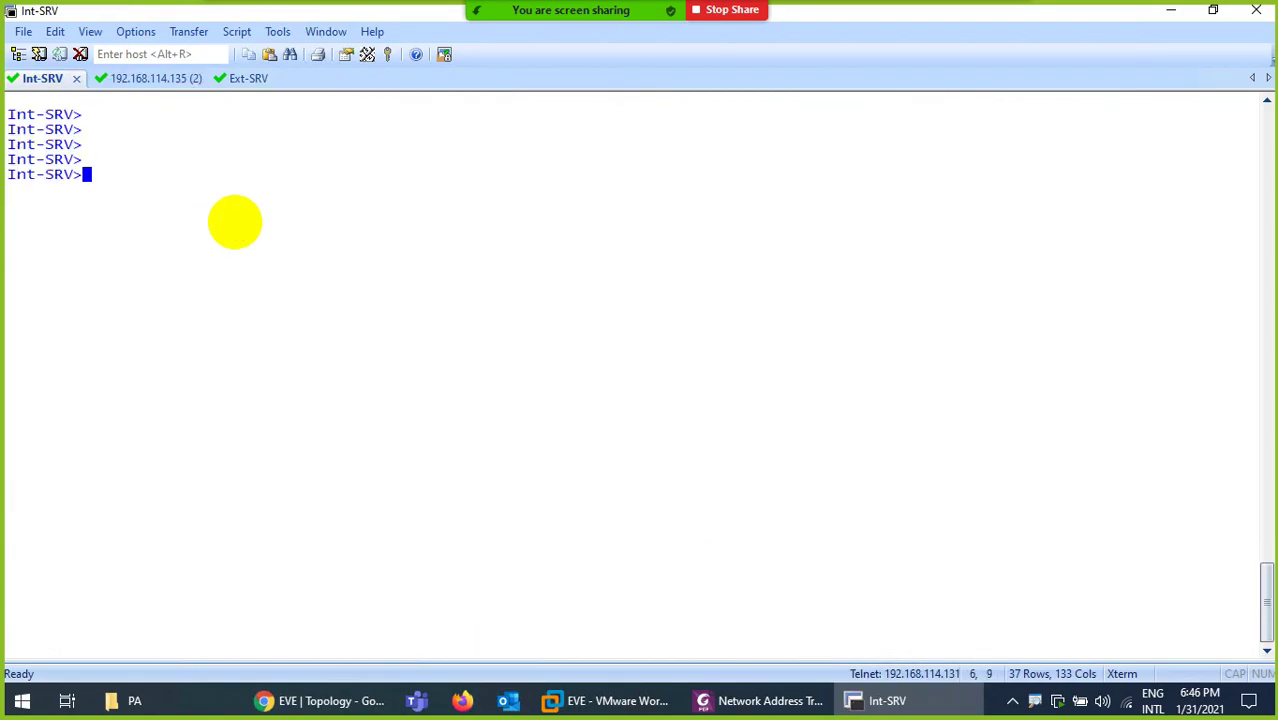
type("en")
key("Return")
type("config t")
key("Return")
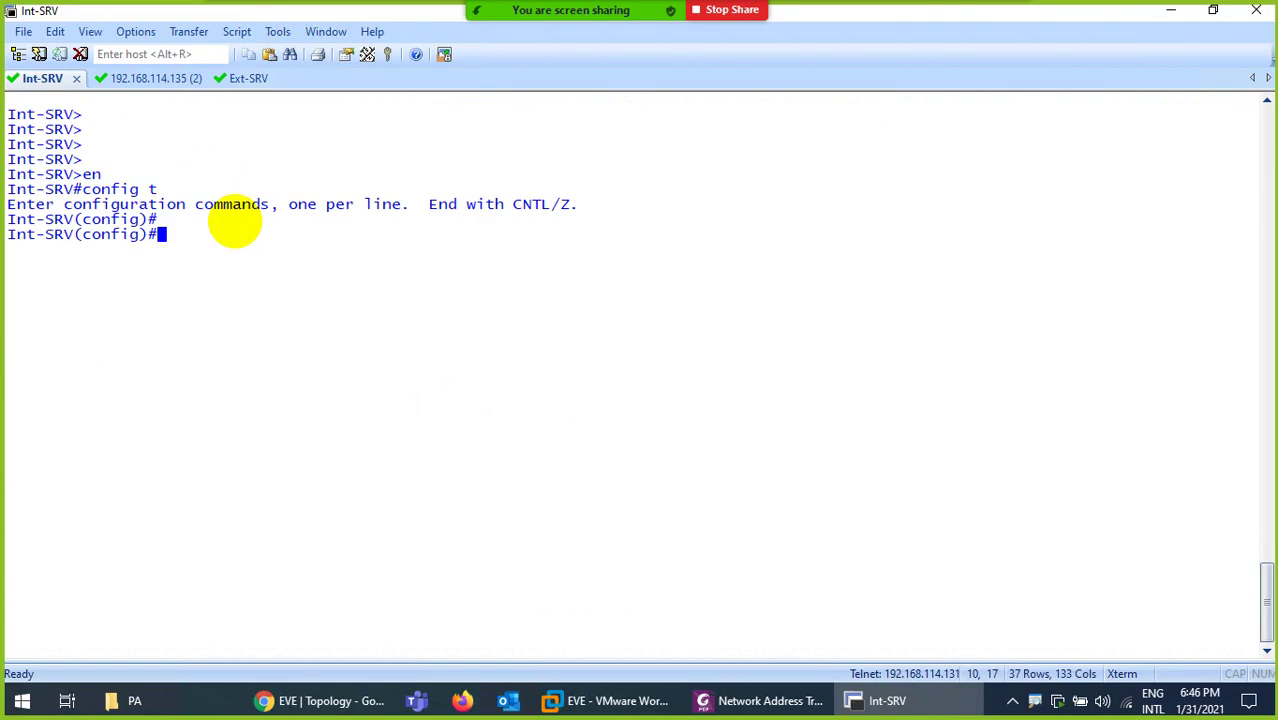
type("ip htt")
key("Tab")
type("ser")
key("Tab")
key("Return")
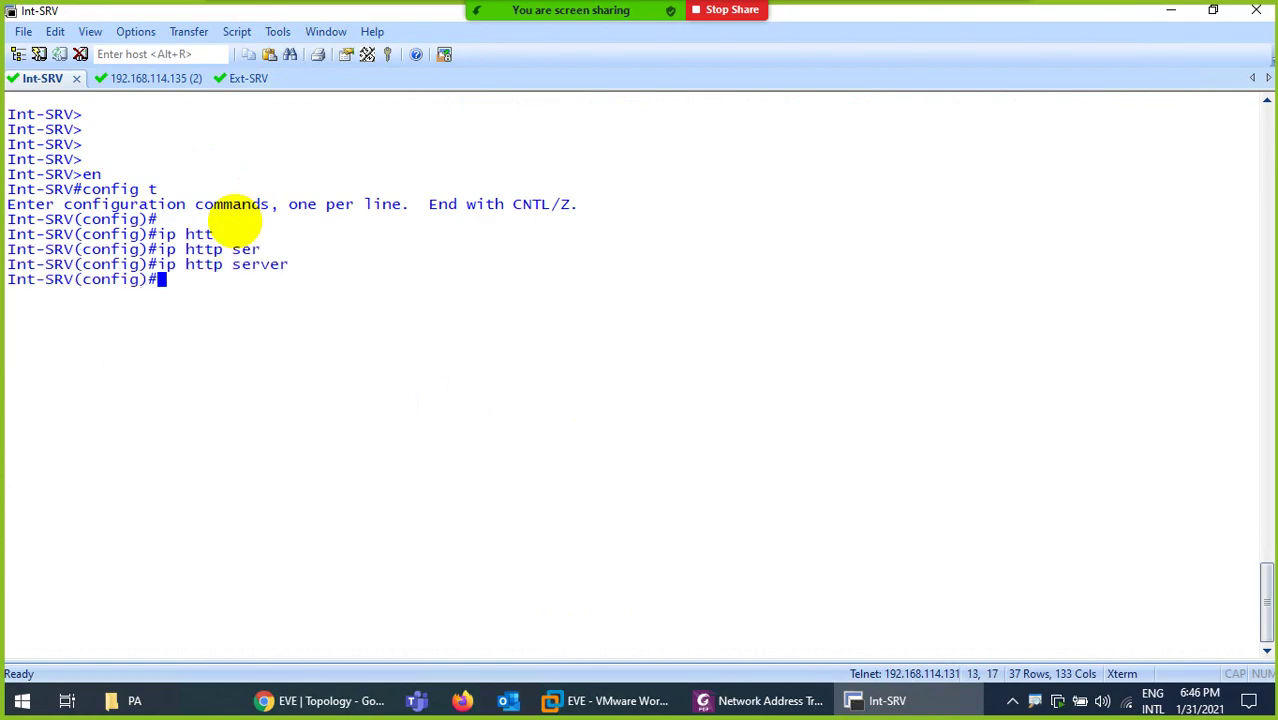
Set the Int-SRV HTTP server to use local authentication
type("ip htt")
key("Tab")
type("atu")
key("Tab")
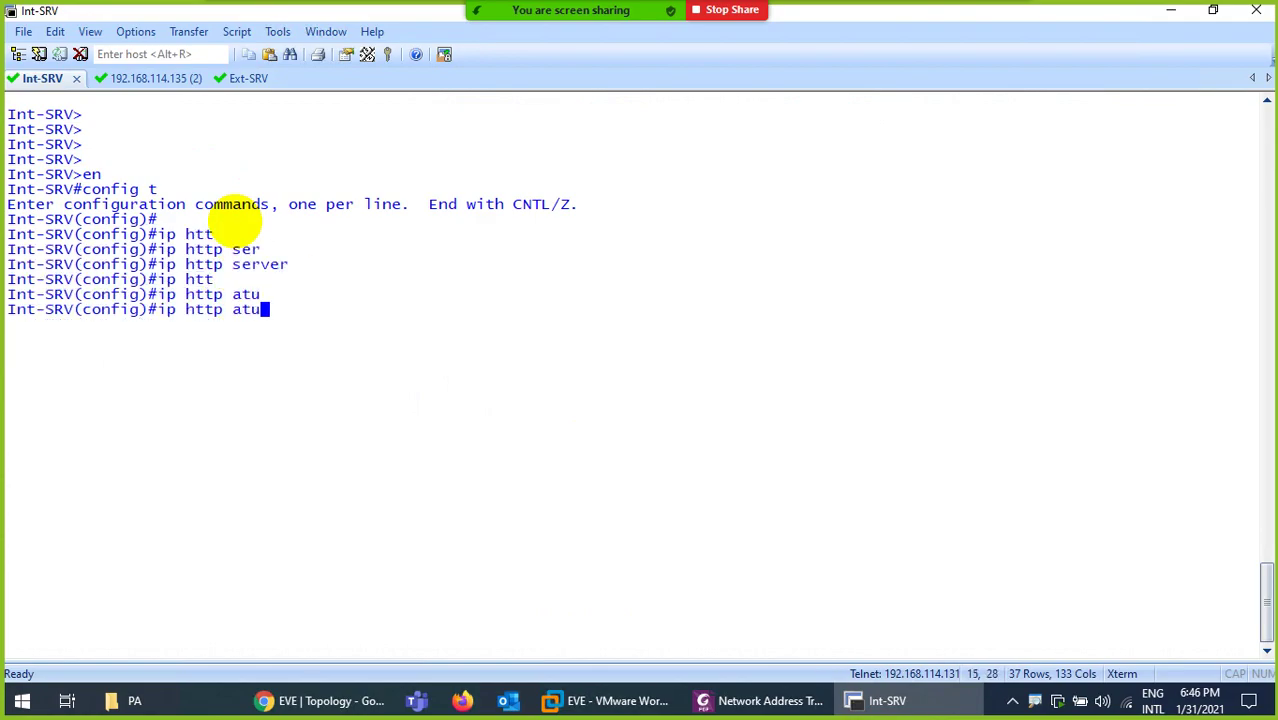
key("BackSpace")
key("BackSpace")
type("uth")
key("Tab")
type("lo")
key("Tab")
key("Return")
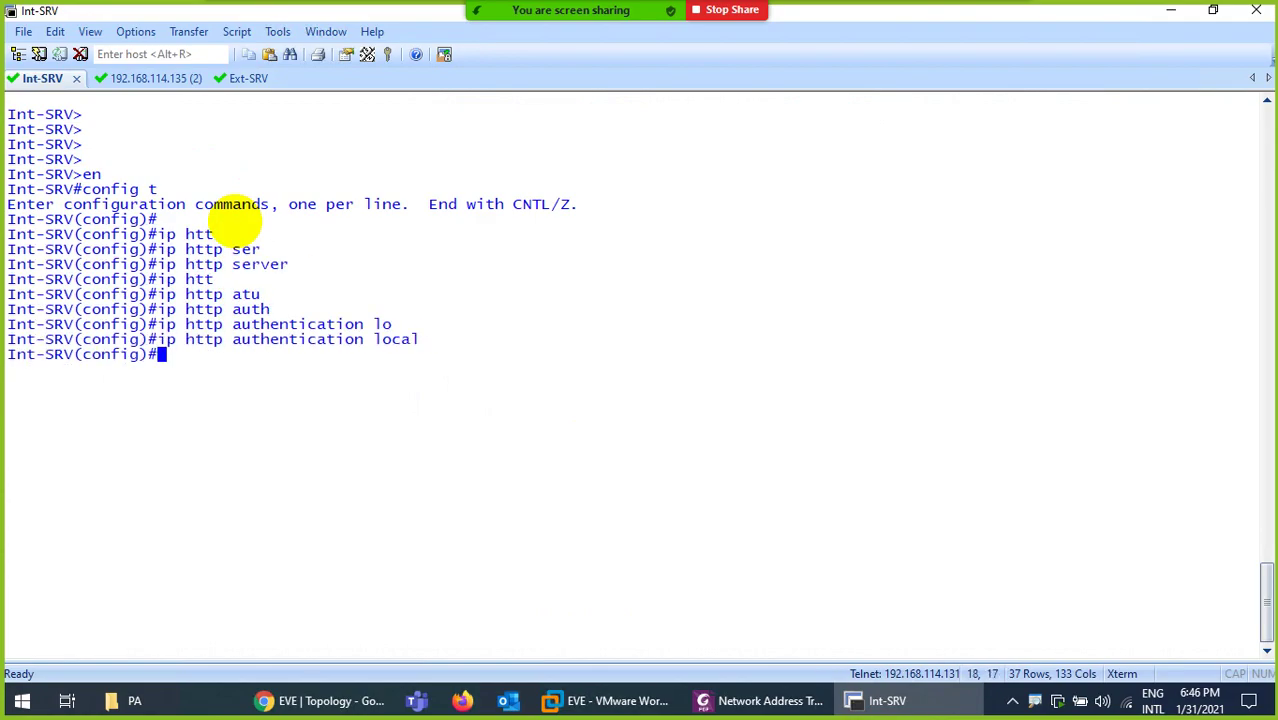
Create user admin with privilege 15 and a password, then save the configuration with wr
type("usern")
key("Tab")
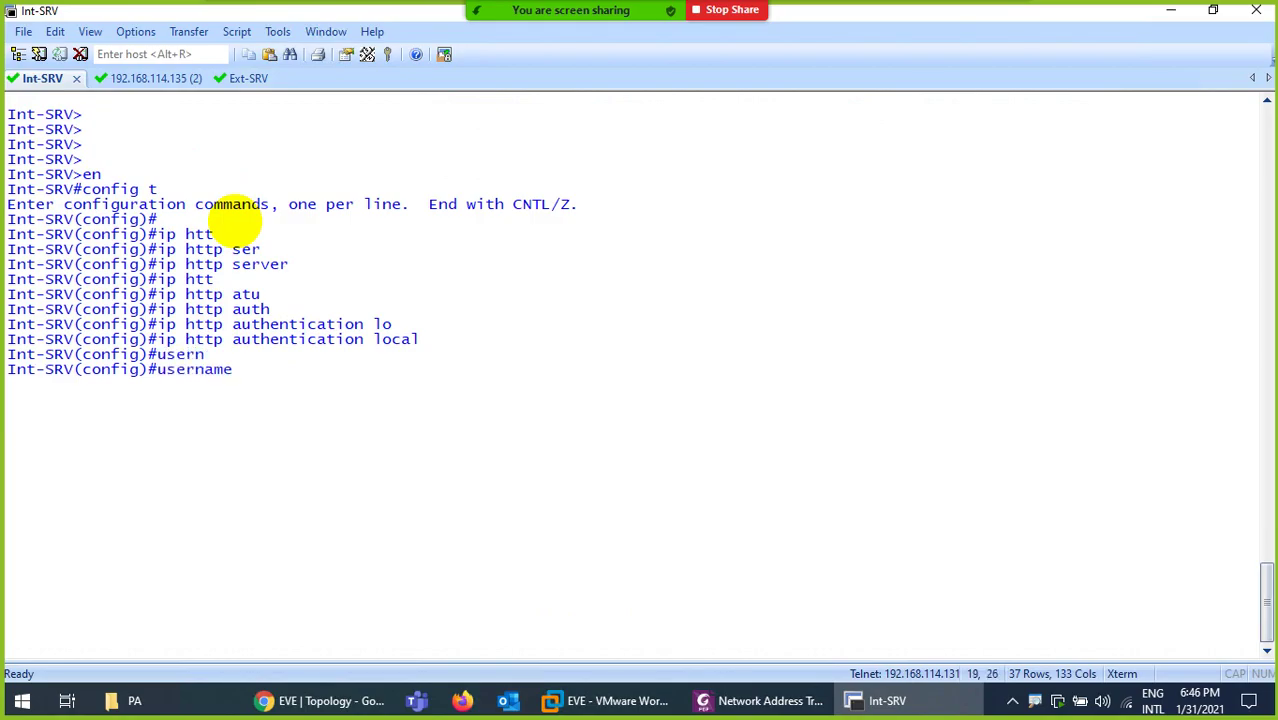
type("admin pr")
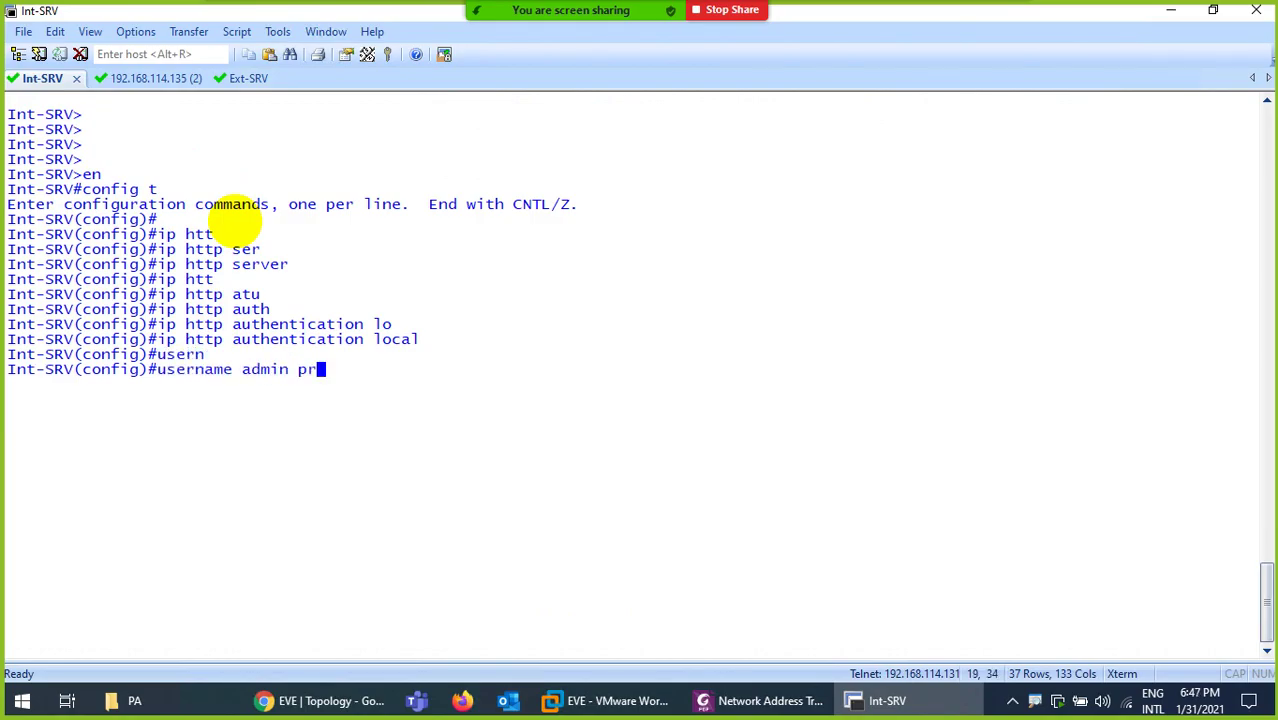
key("Tab")
type("15 pass")
key("Tab")
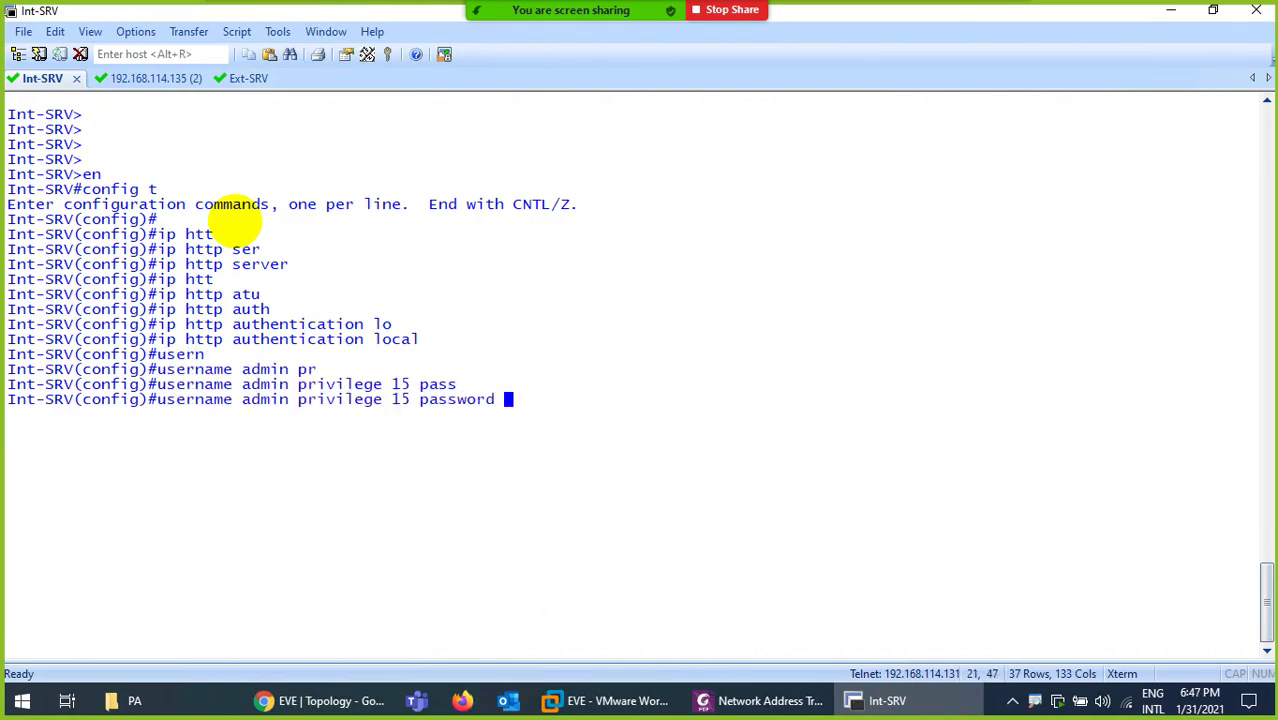
type("123")
key("Return")
type("ex")
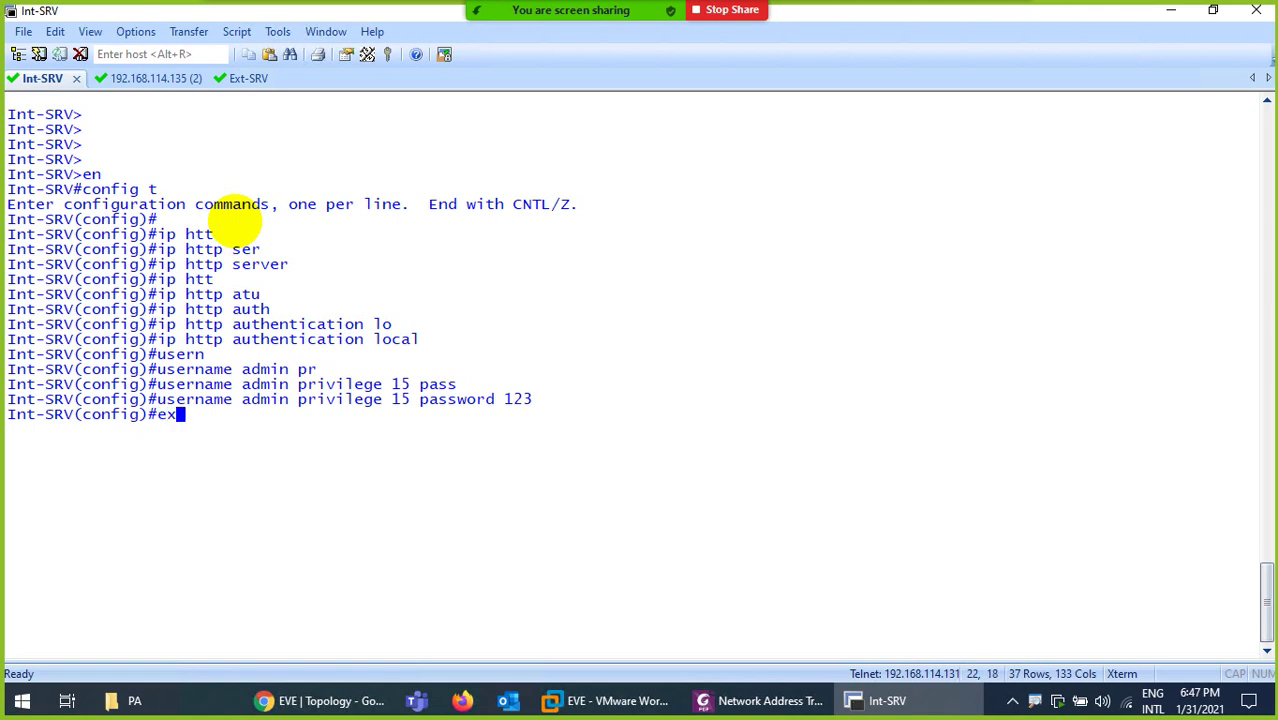
type("it")
key("Return")
type("wr")
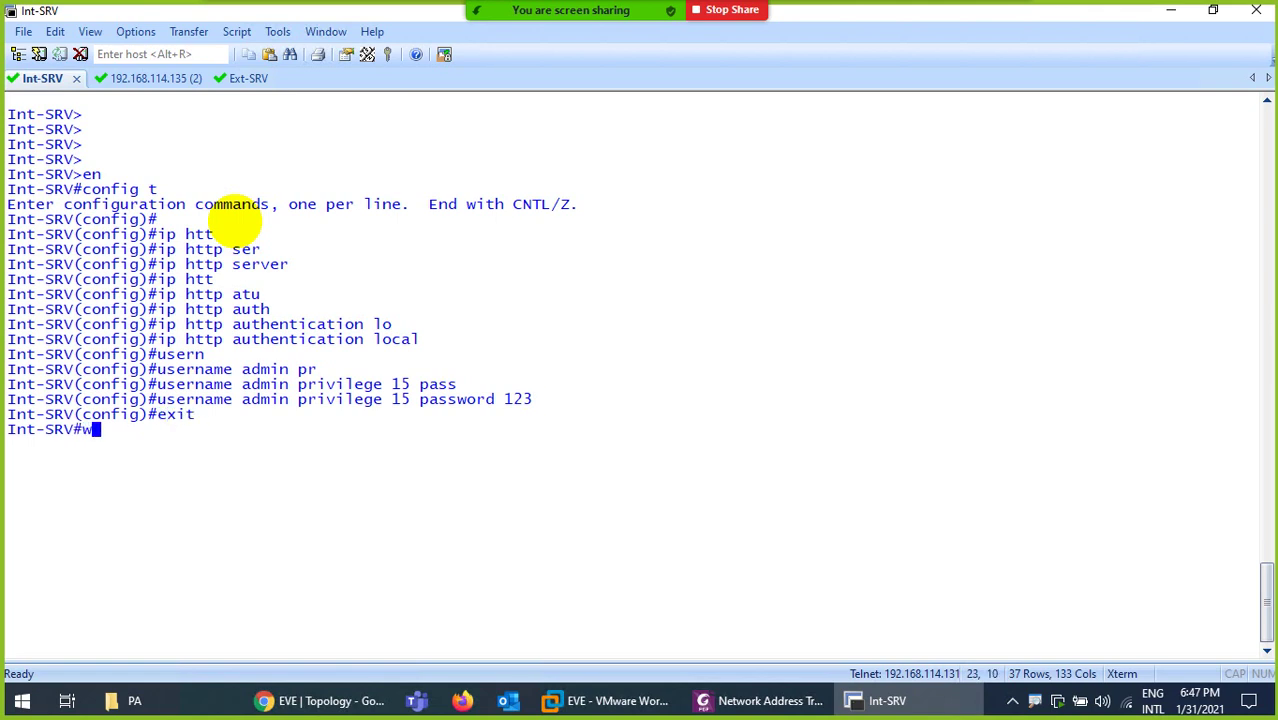
key("Return")
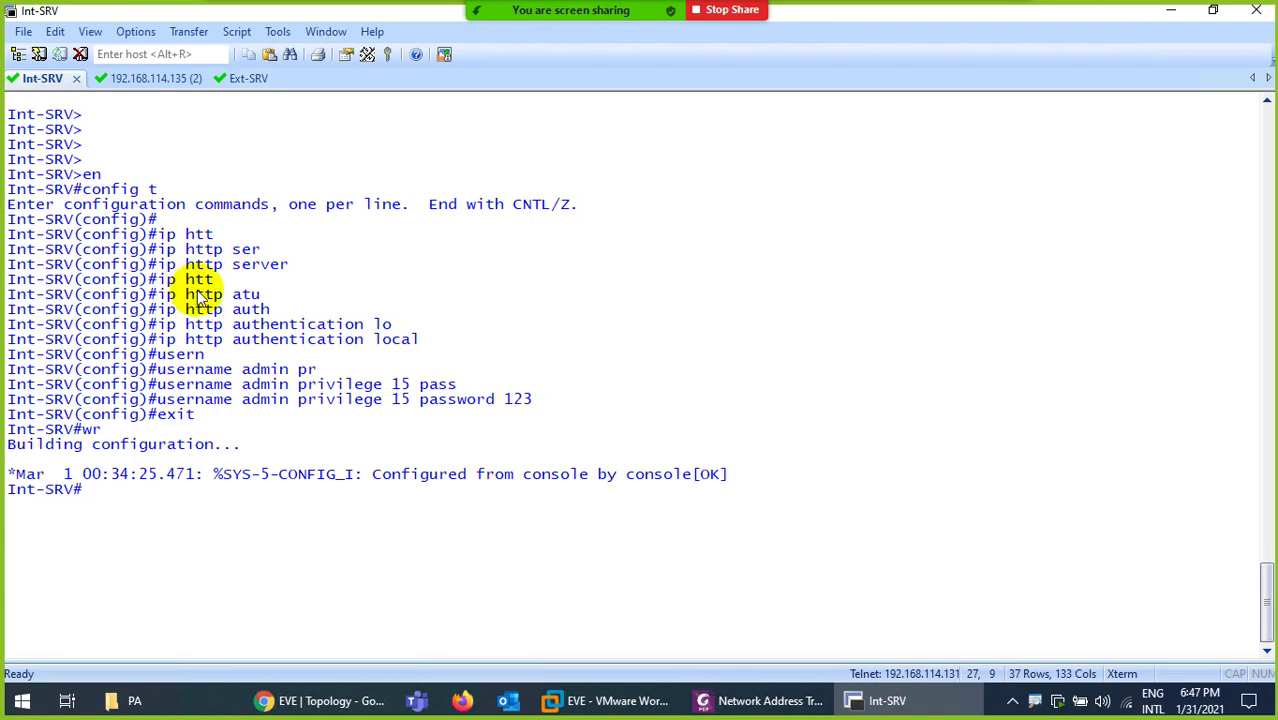
In PA-VM's NAT rules, rename the Static-DNAT rule to PortFW-DNAT
left_click(308, 698)
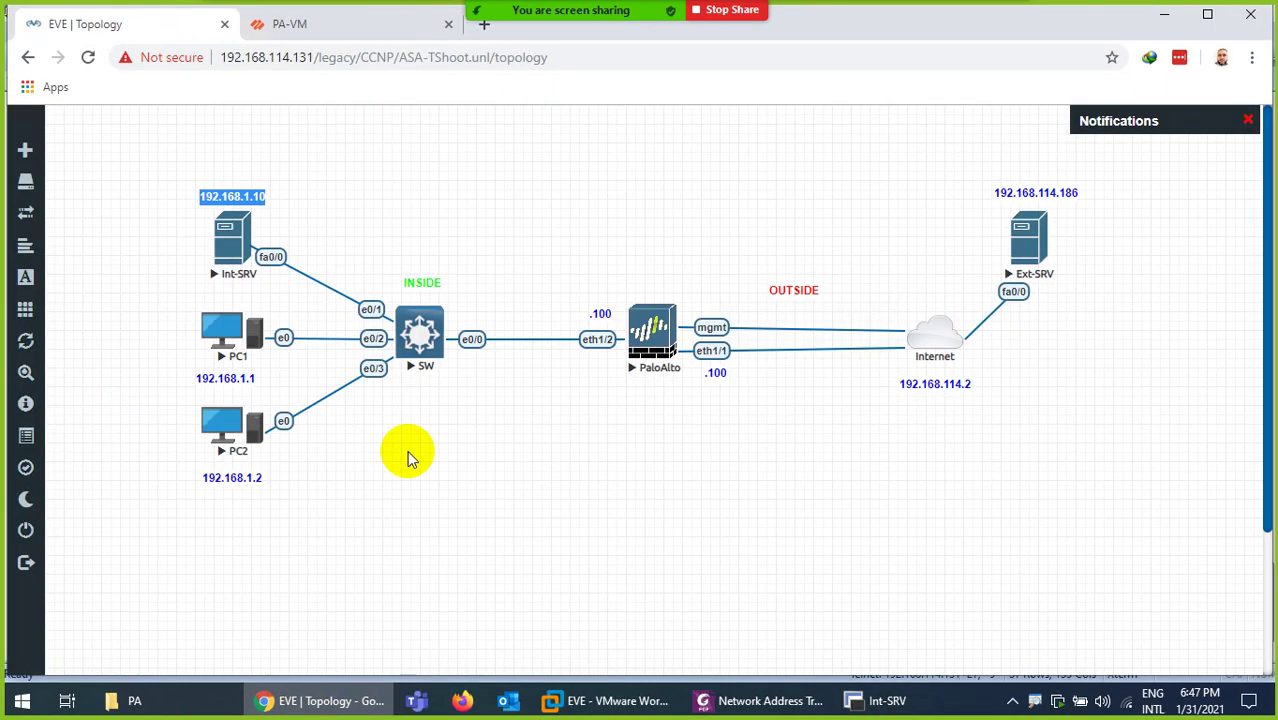
left_click(289, 22)
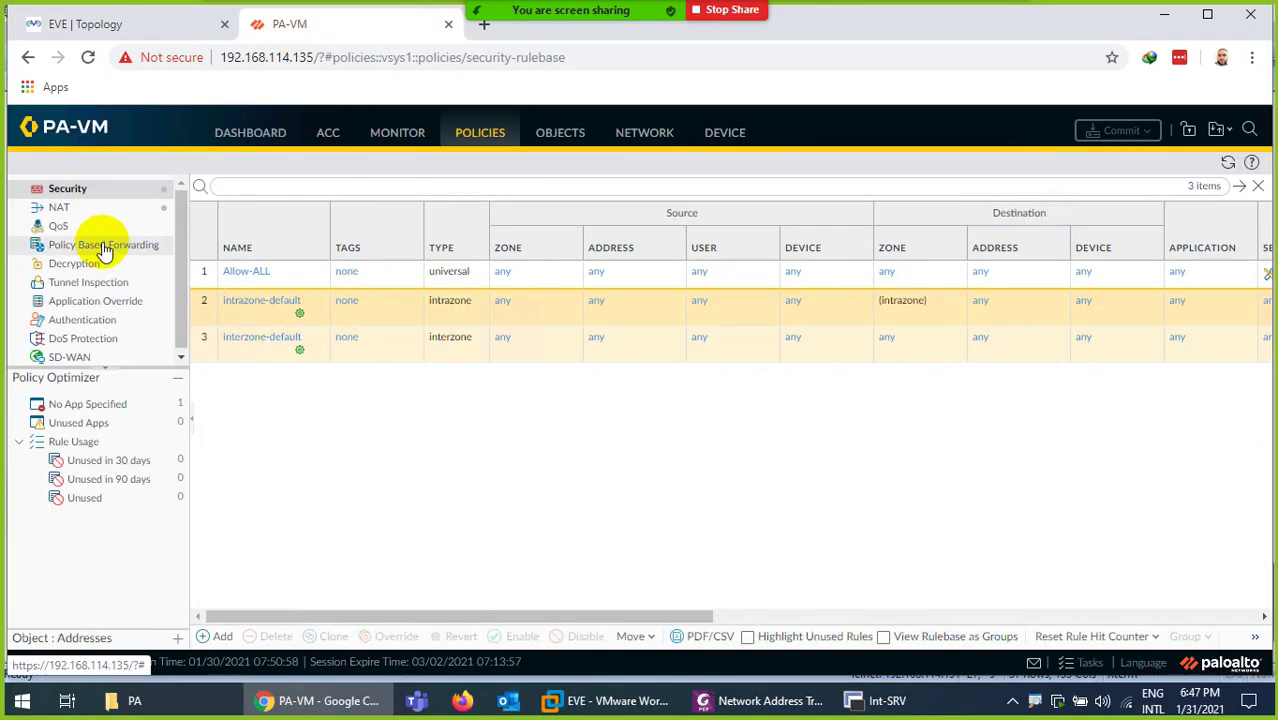
left_click(68, 214)
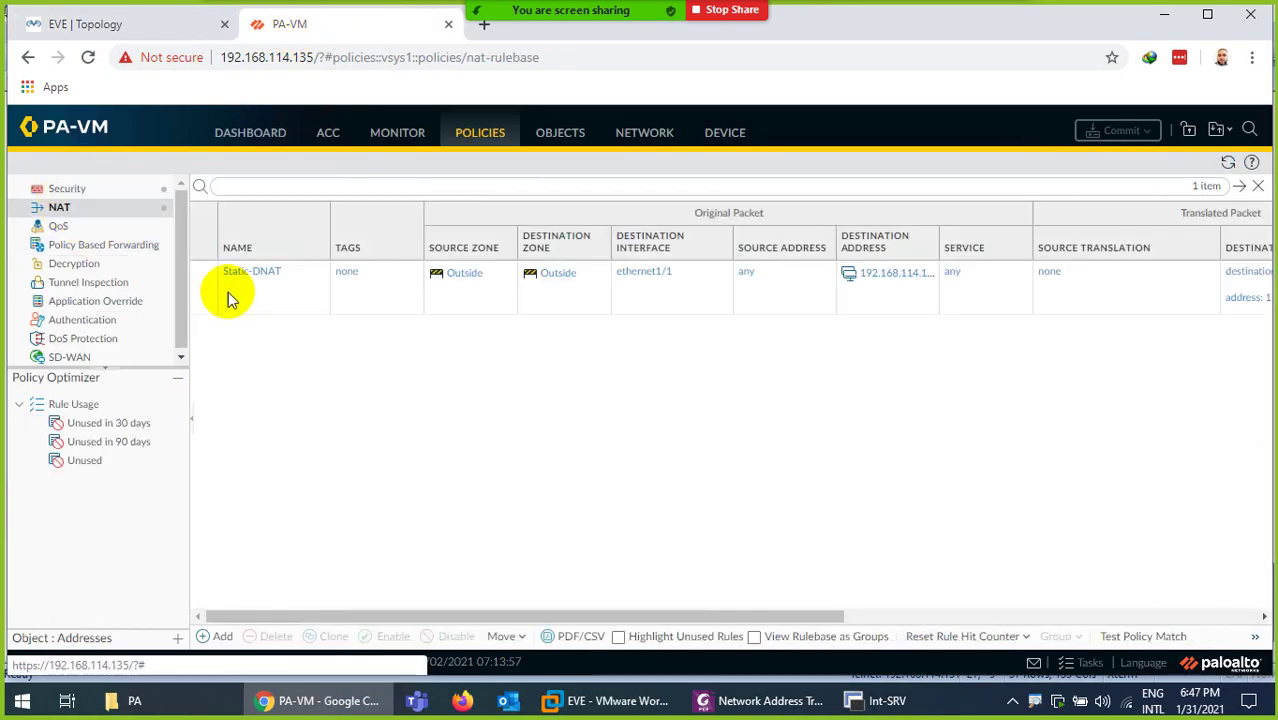
left_click(268, 288)
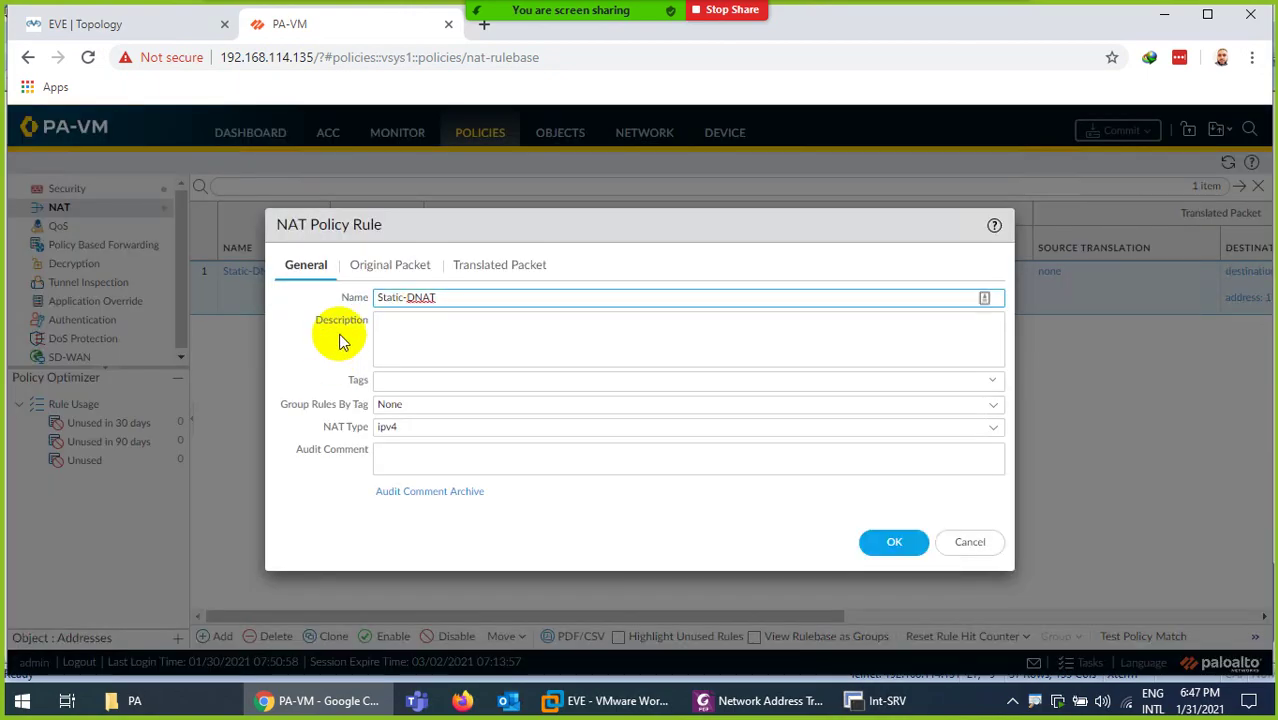
left_click(402, 297)
double_click(402, 297)
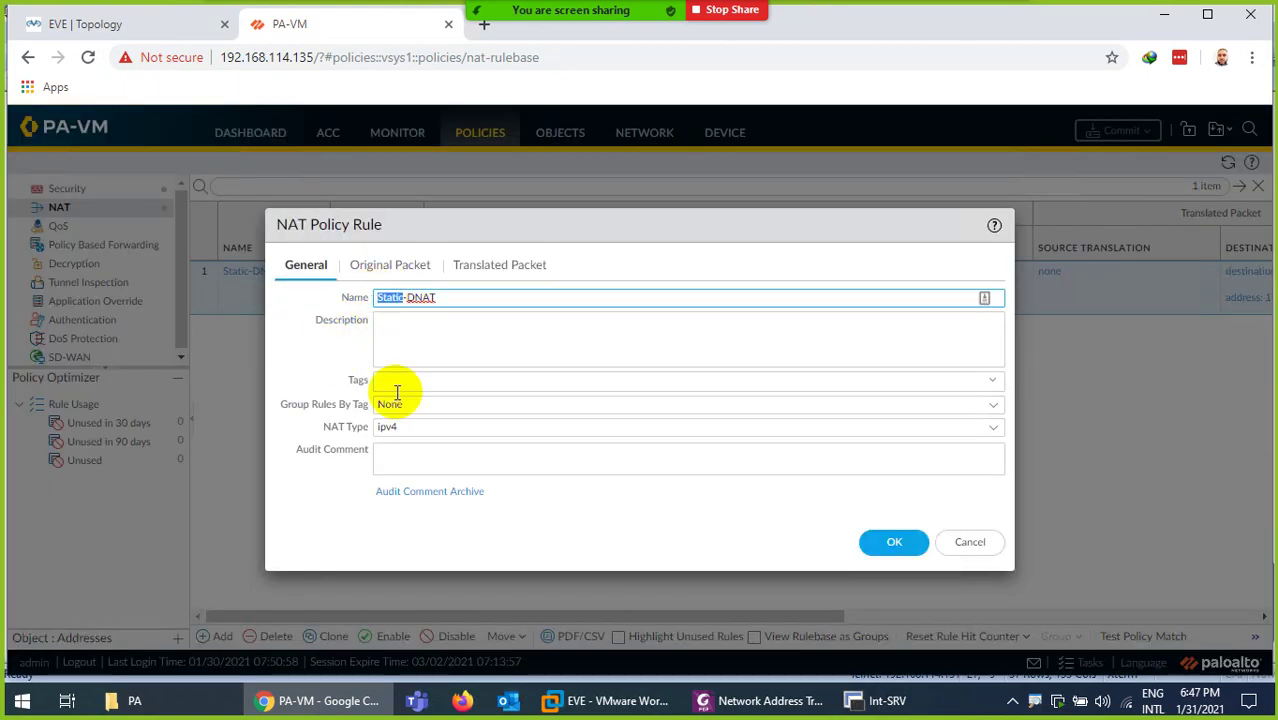
type("Port")
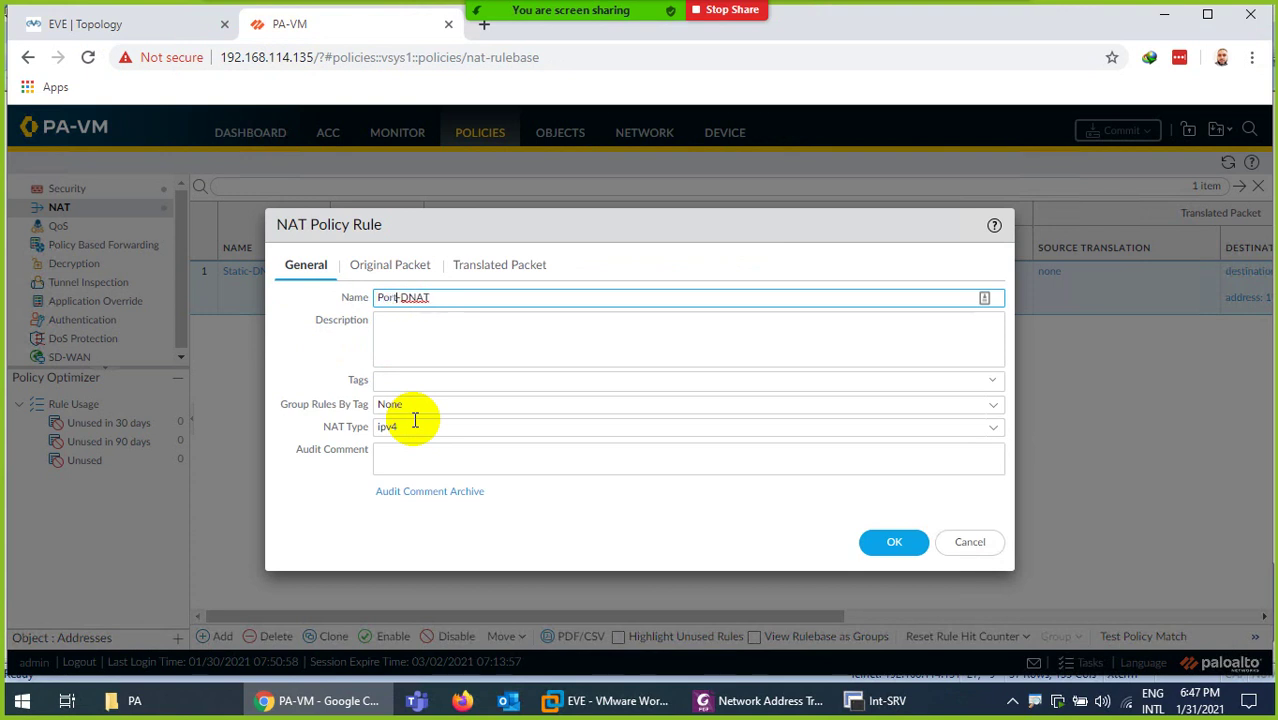
type("FW")
Restrict the rule's original-packet service to service-http
left_click(385, 272)
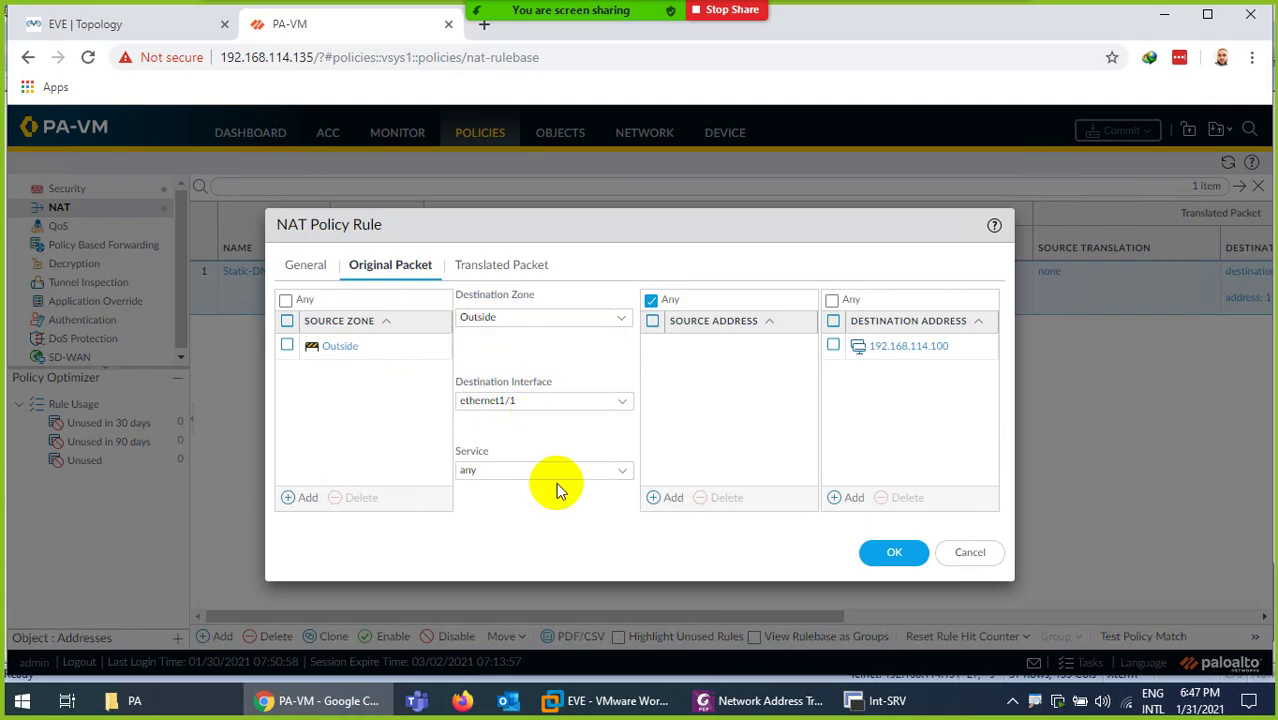
left_click(620, 470)
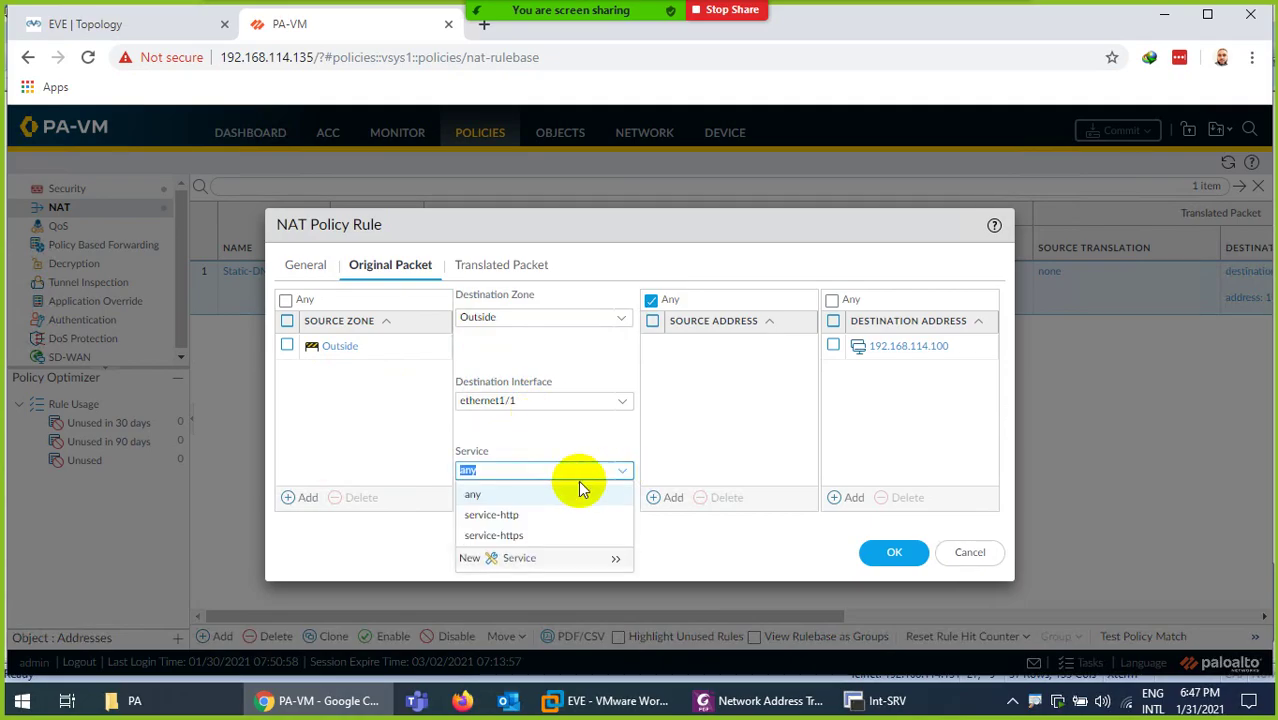
left_click(508, 516)
left_click(533, 443)
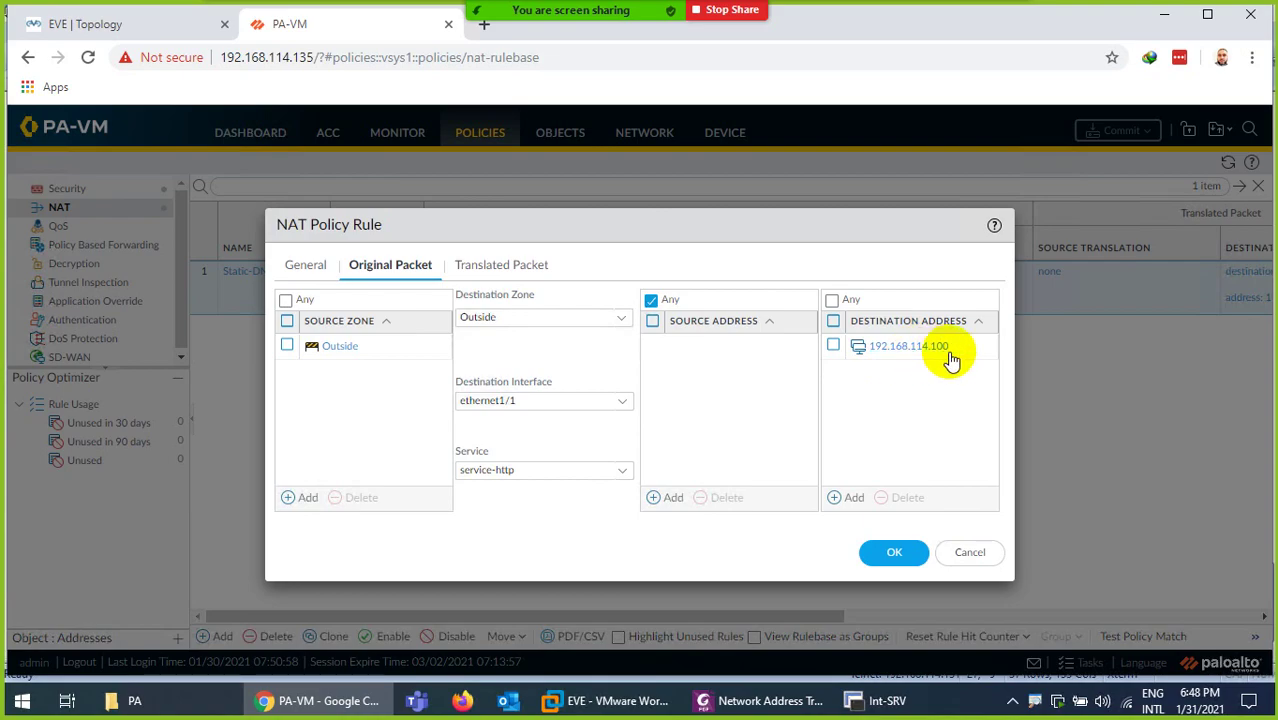
left_click(515, 272)
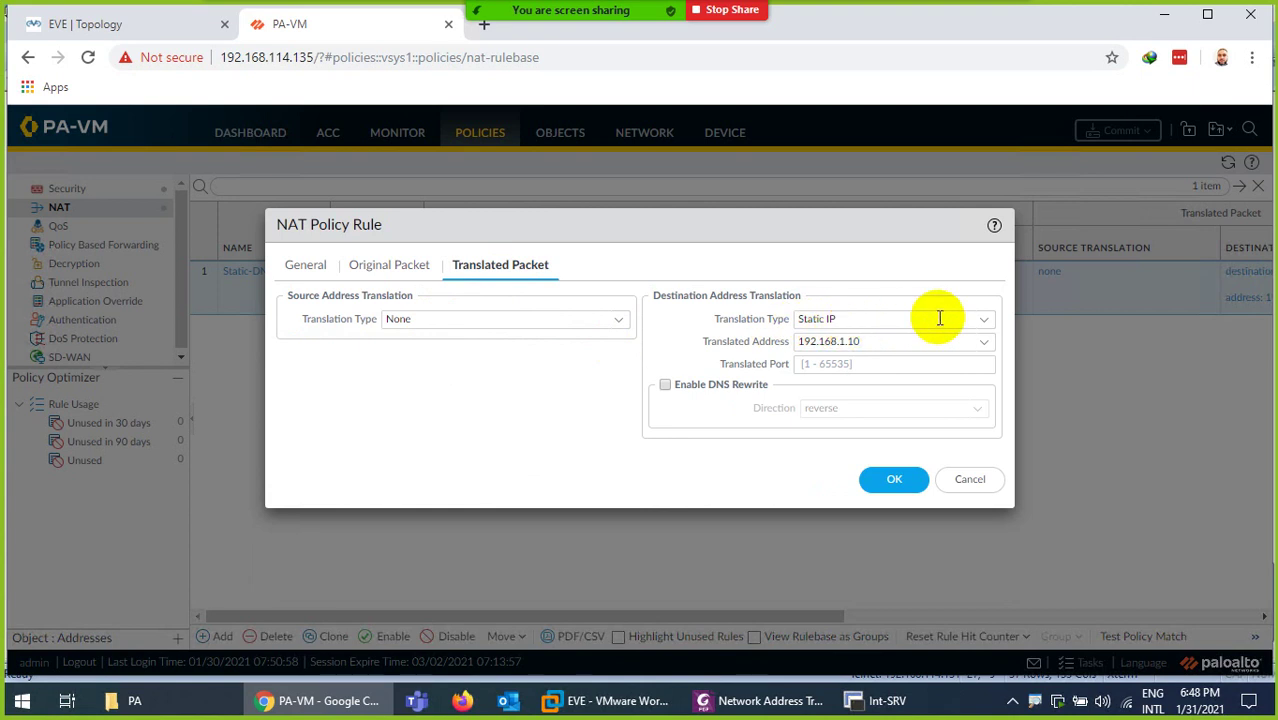
Keep Static IP translation to 192.168.1.10, set translated port 80, and save the rule
left_click(985, 320)
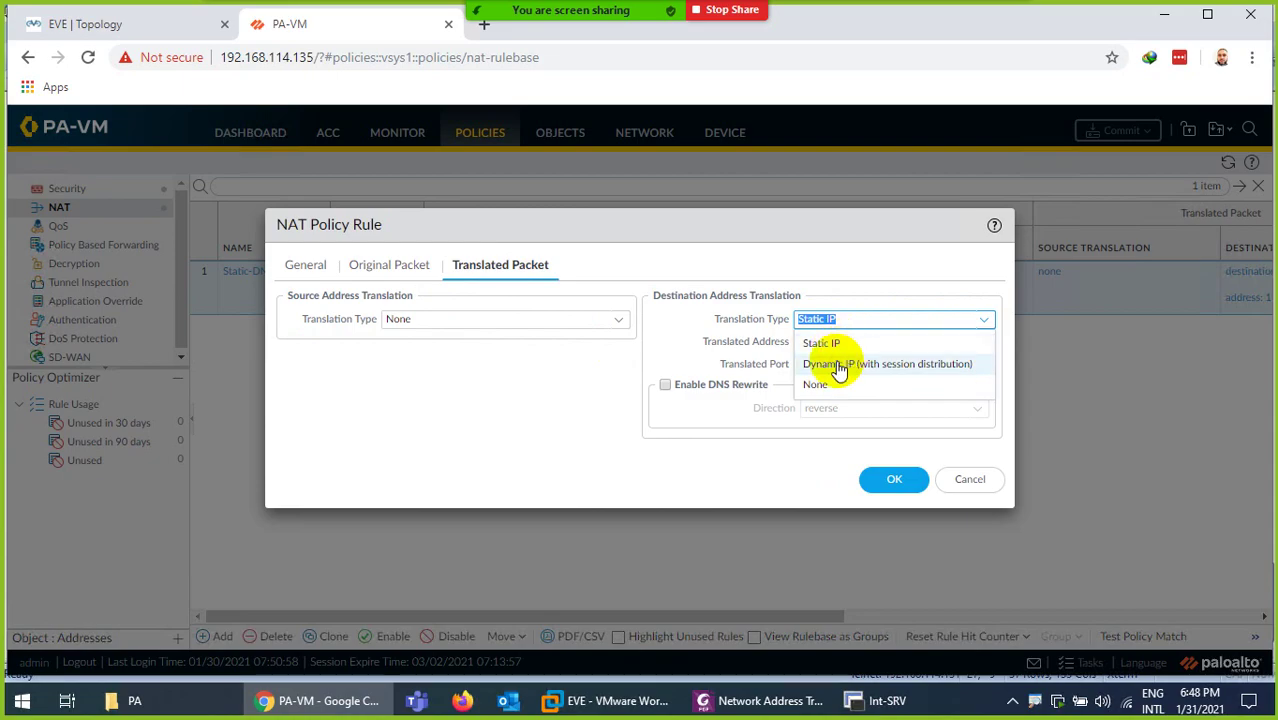
left_click(834, 346)
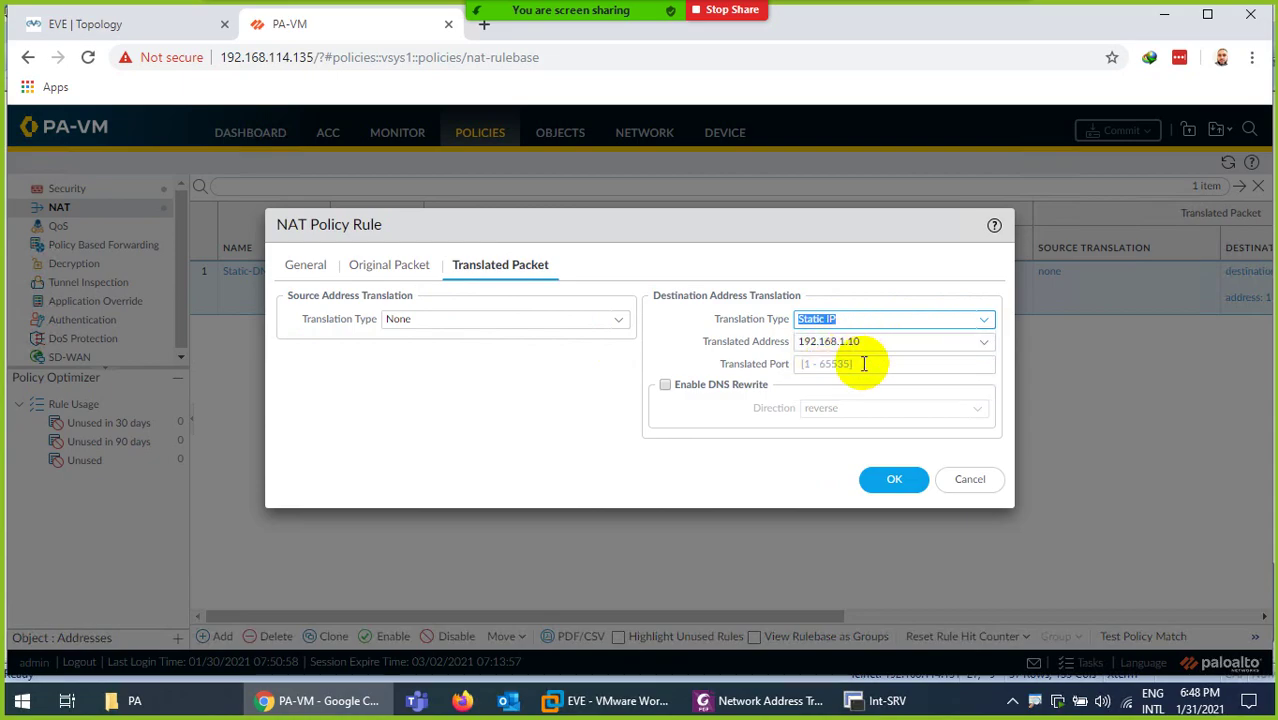
left_click(866, 364)
type("80")
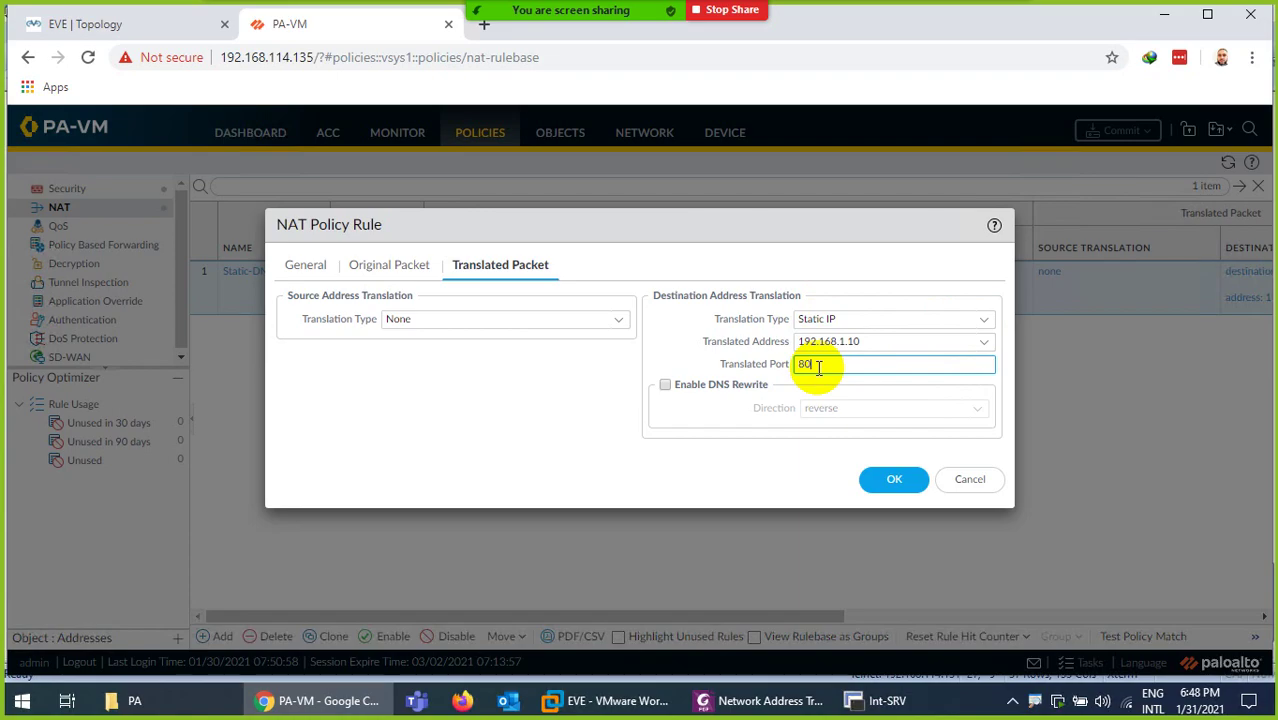
left_click(893, 480)
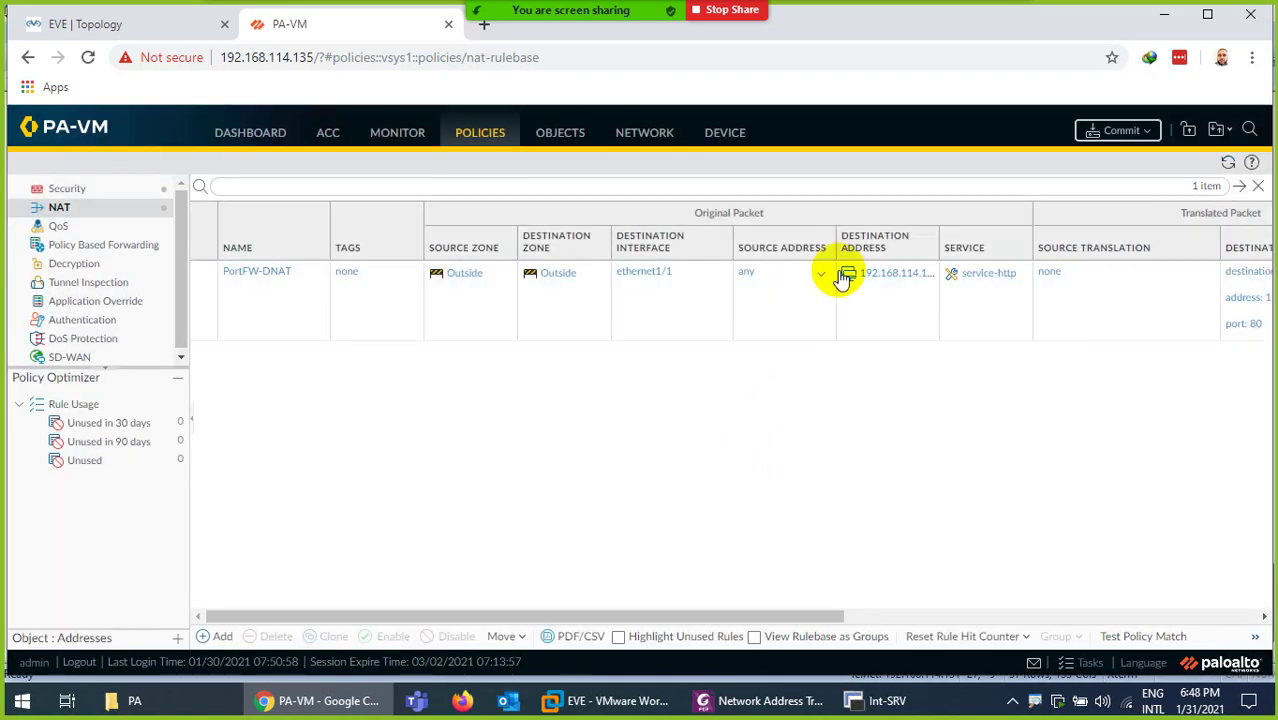
Commit the PortFW-DNAT configuration to PA-VM and switch back to the EVE topology tab
left_click(1115, 130)
left_click(804, 595)
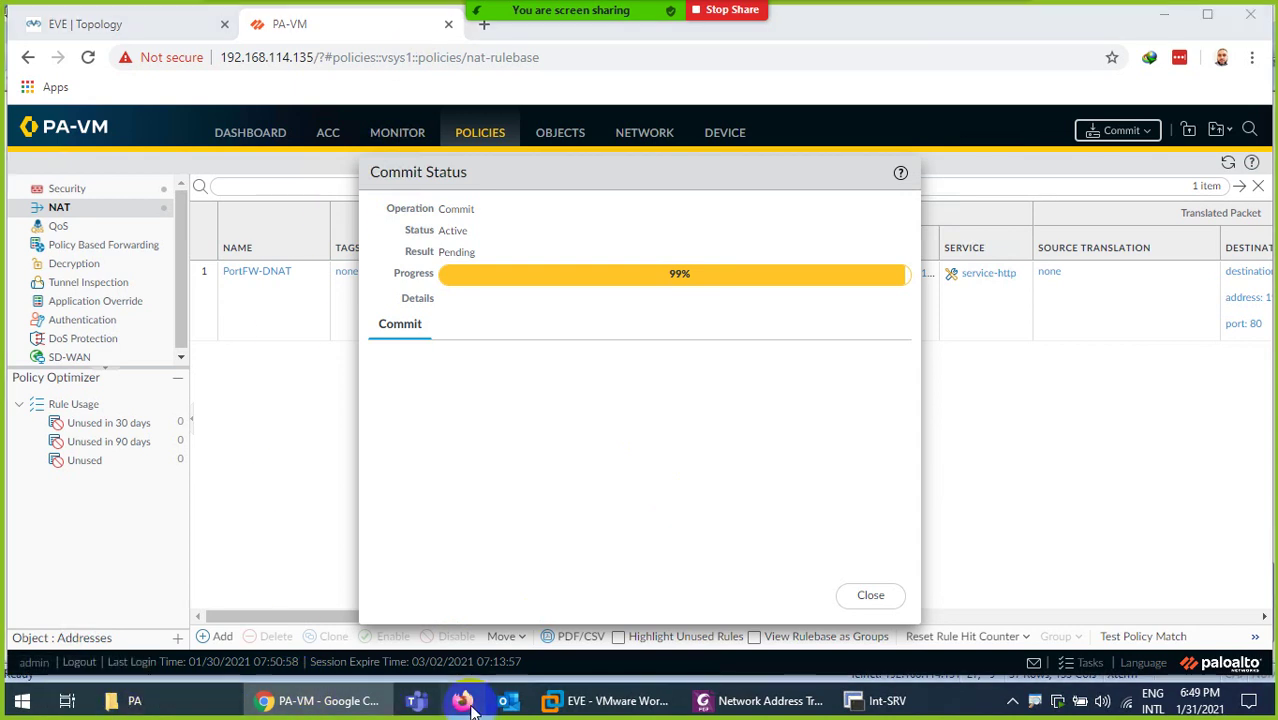
left_click(70, 24)
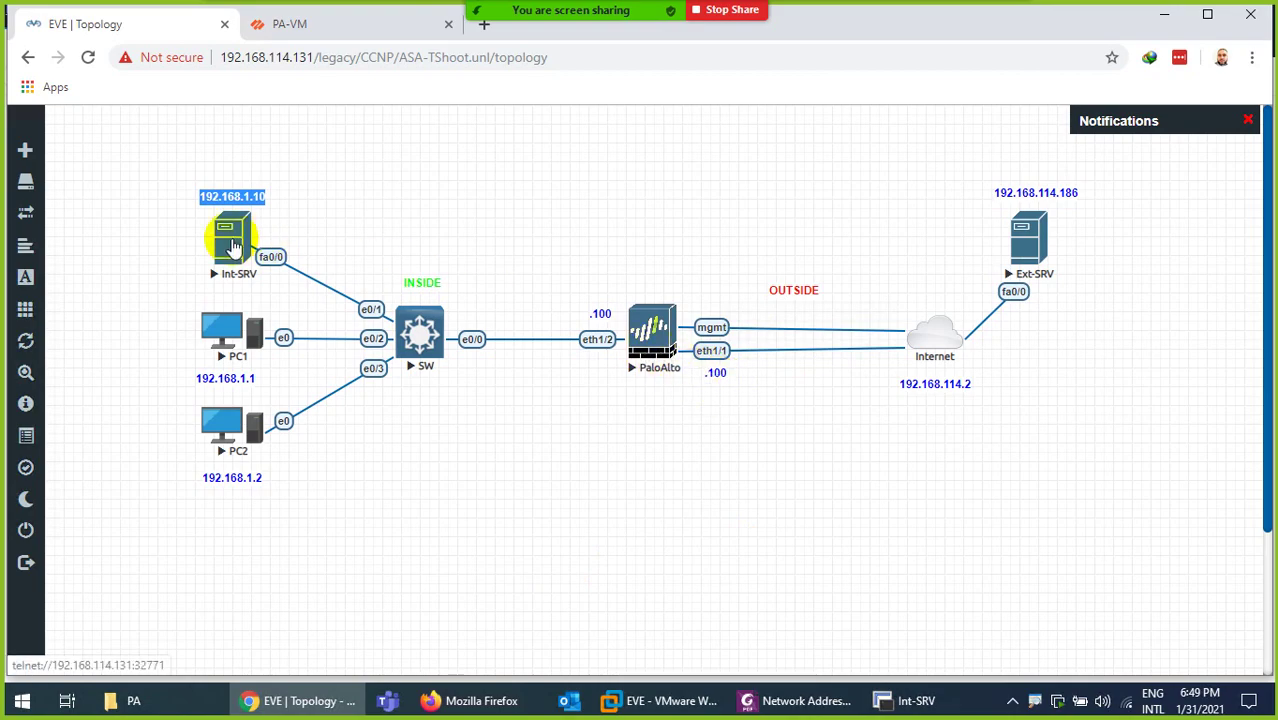
left_click(478, 698)
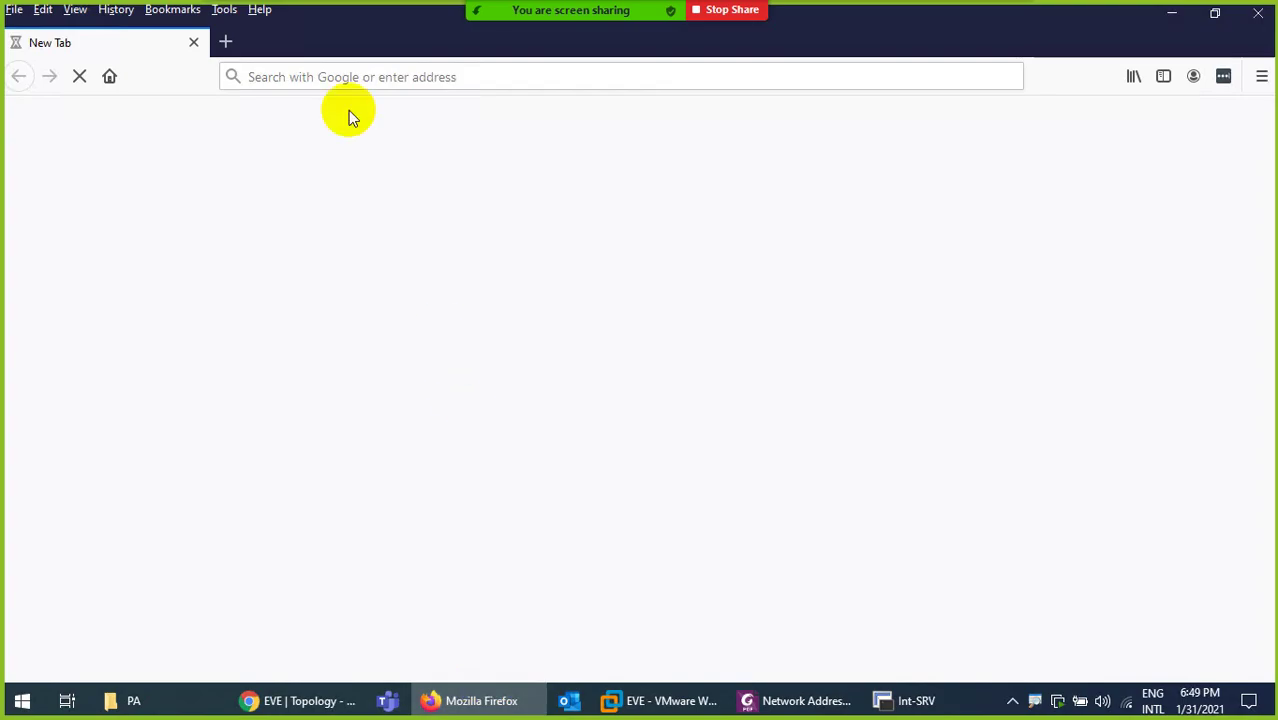
left_click(320, 86)
type("http:")
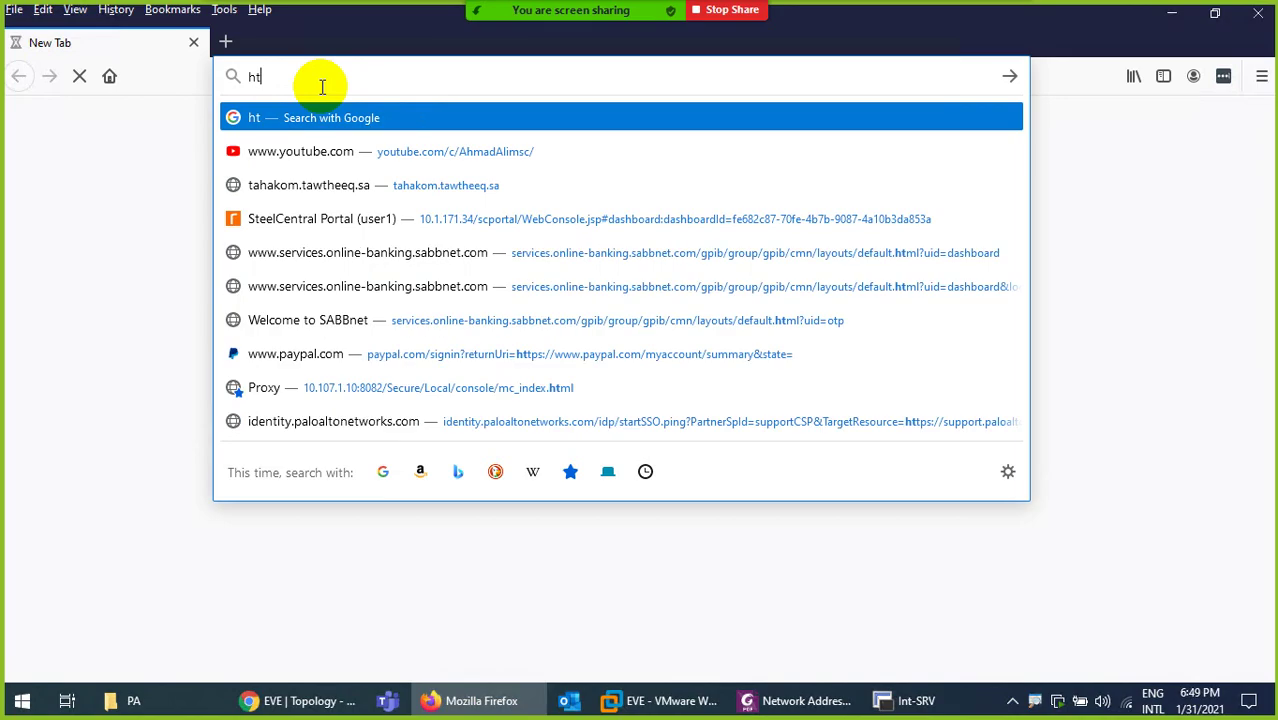
type("192.168.11")
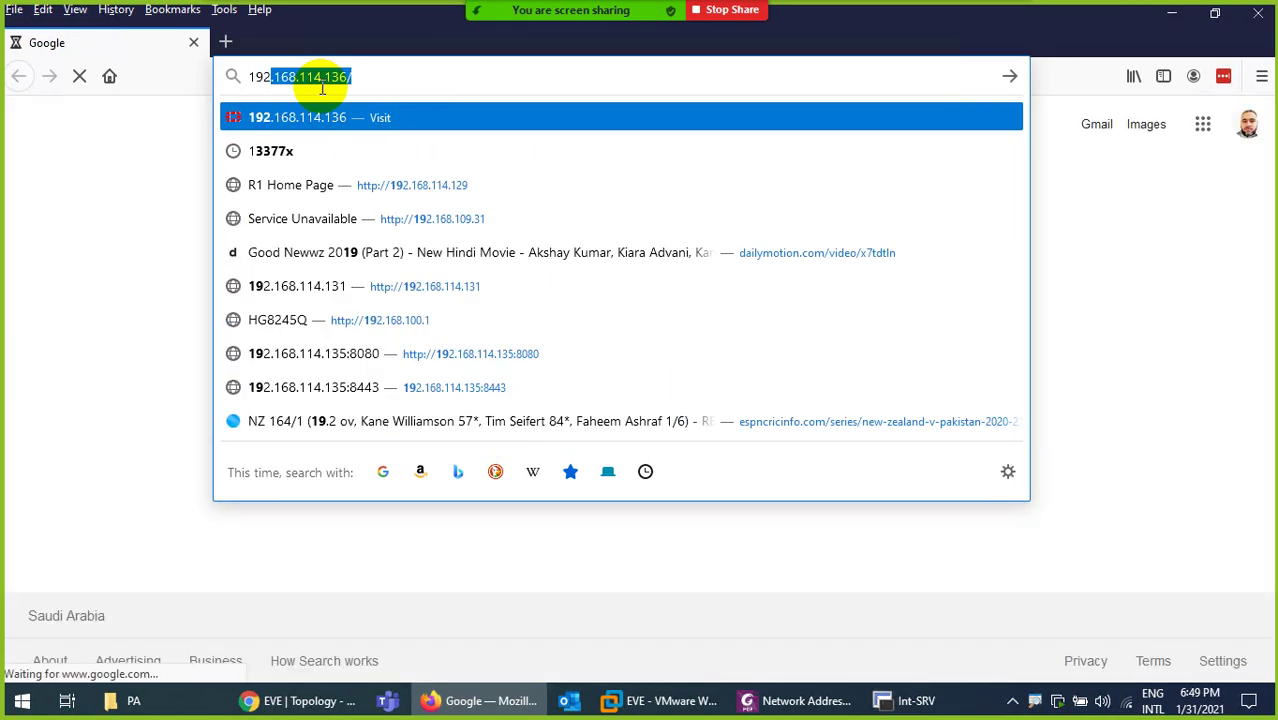
type("4")
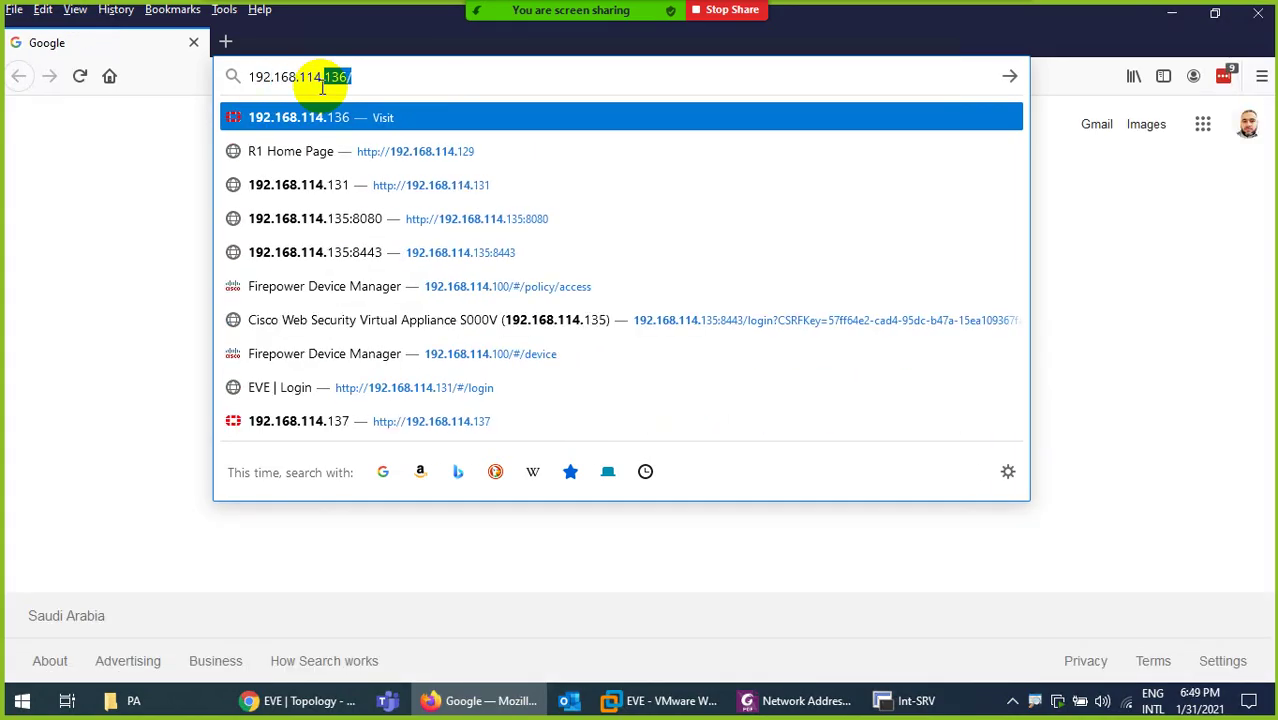
type(".100")
key("Return")
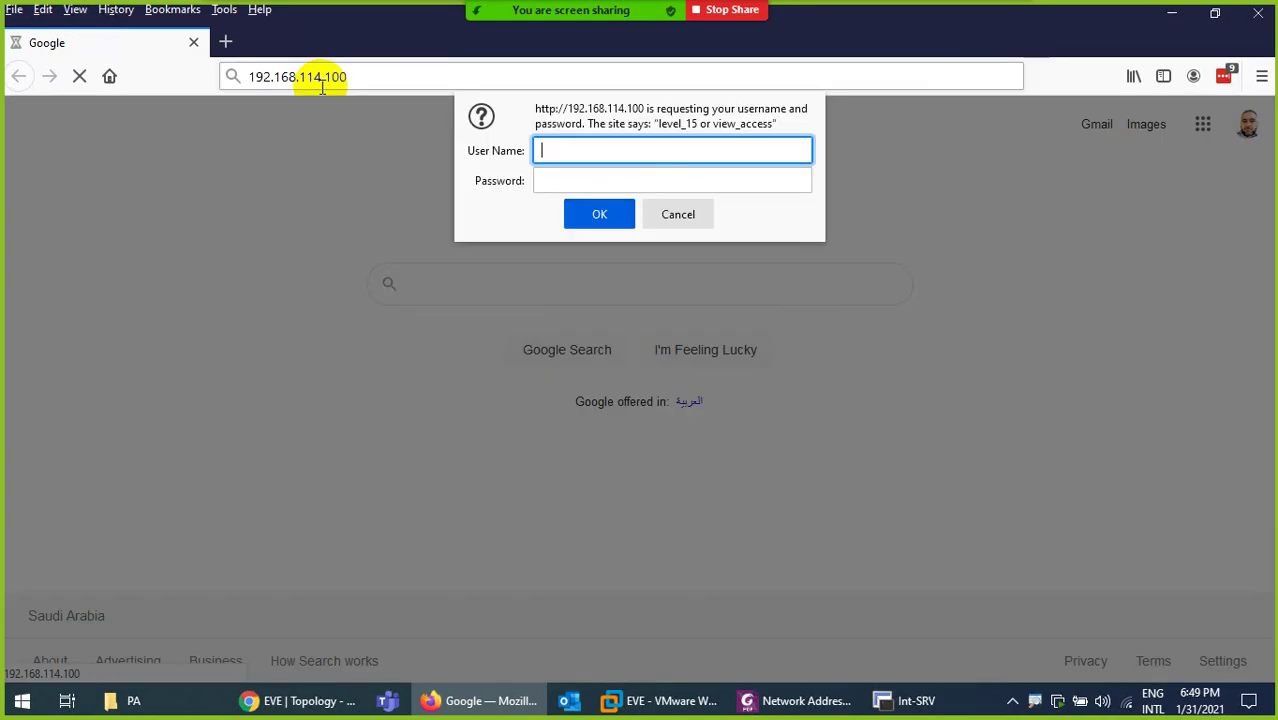
Log in as admin with the router password, decline saving the login, and confirm the Int-SRV page
type("admin")
key("Tab")
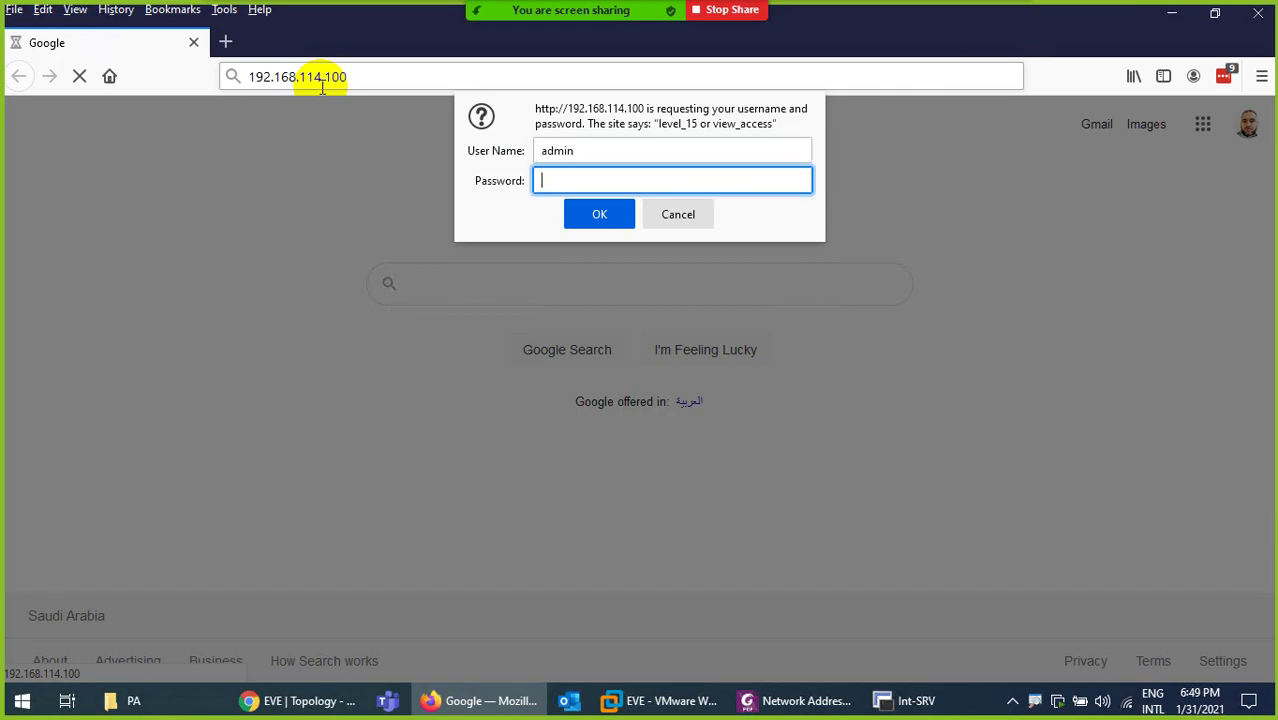
type("123")
key("Return")
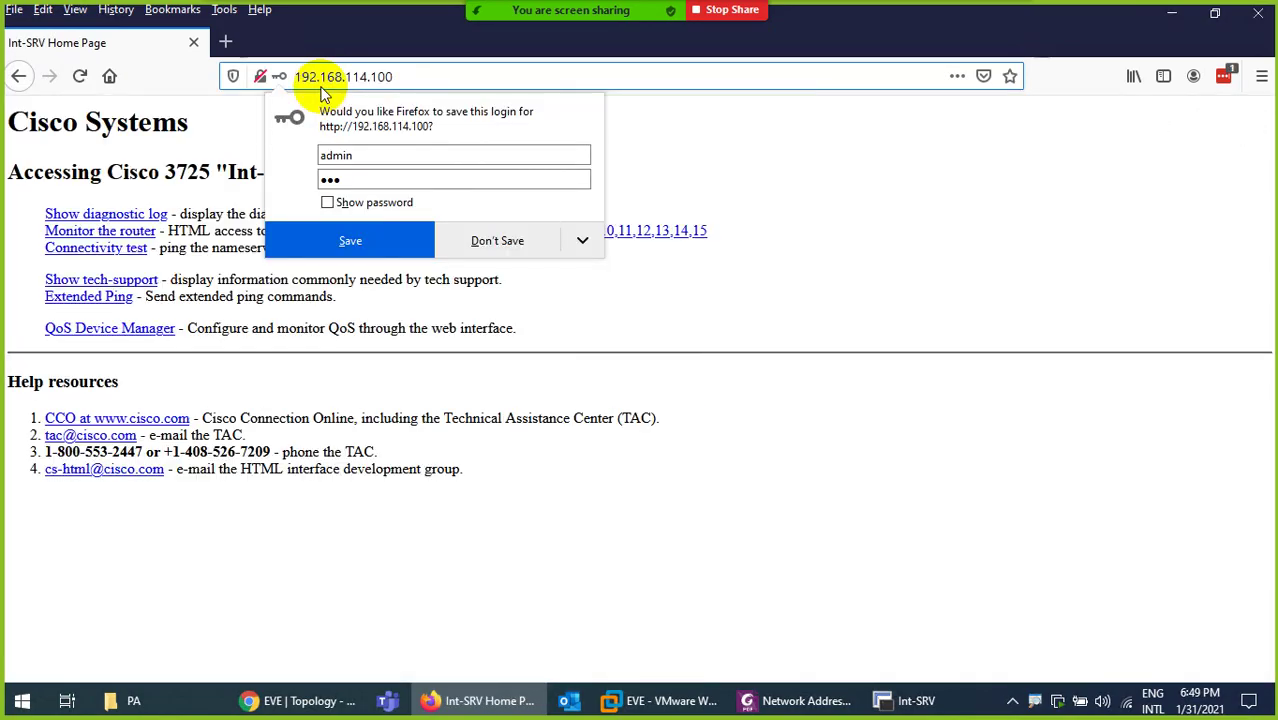
left_click(495, 244)
left_click_drag(216, 172, 320, 172)
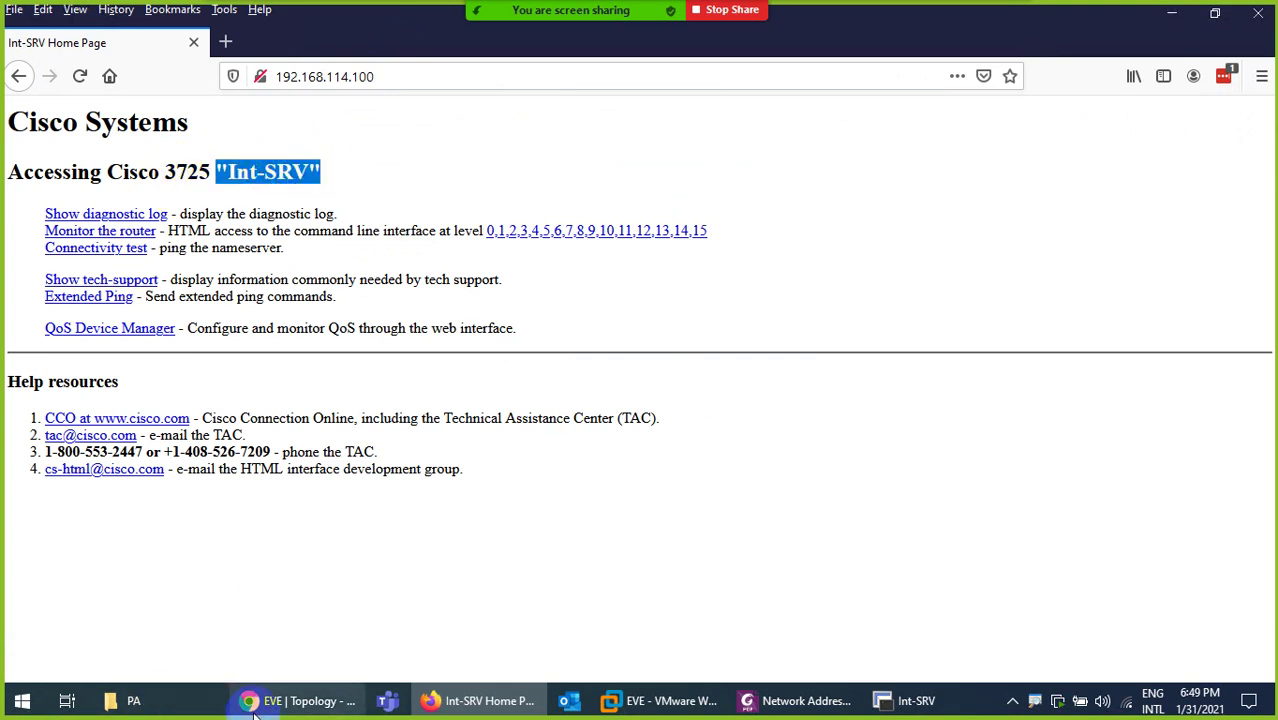
left_click(305, 699)
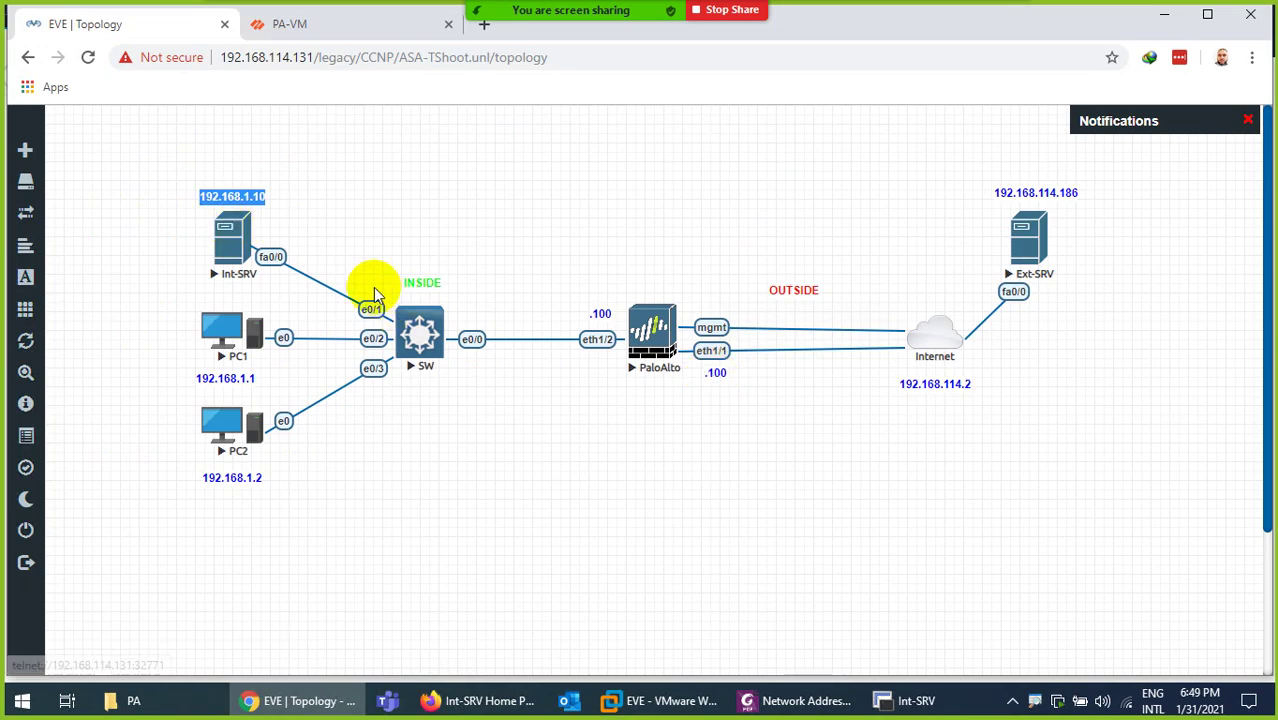
Dismiss the successful commit status and delete the Allow-ALL security rule
left_click(320, 26)
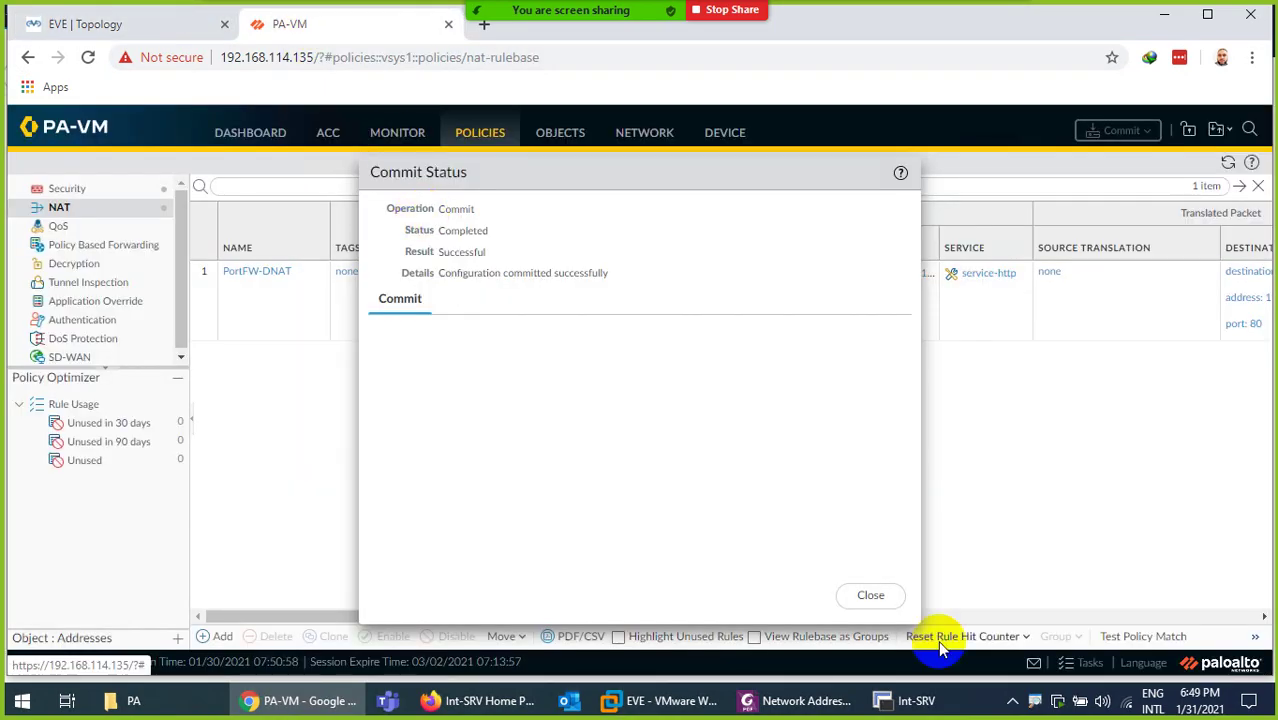
left_click(885, 595)
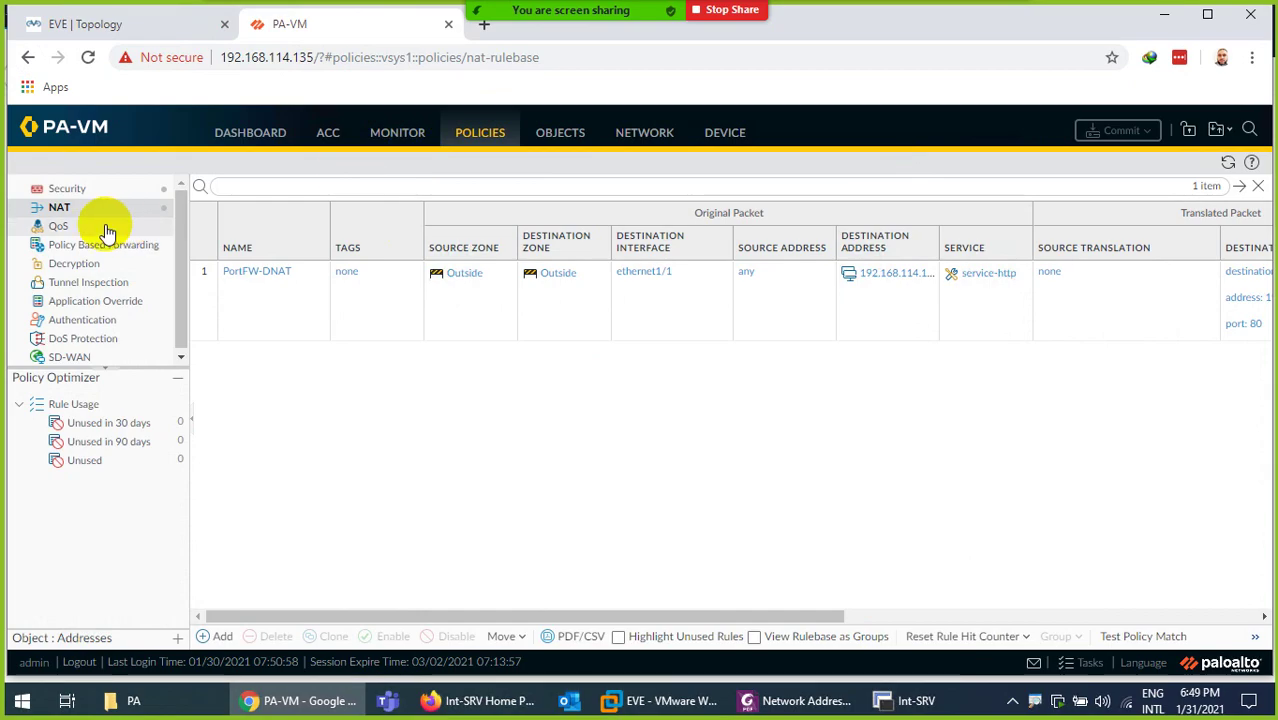
left_click(68, 188)
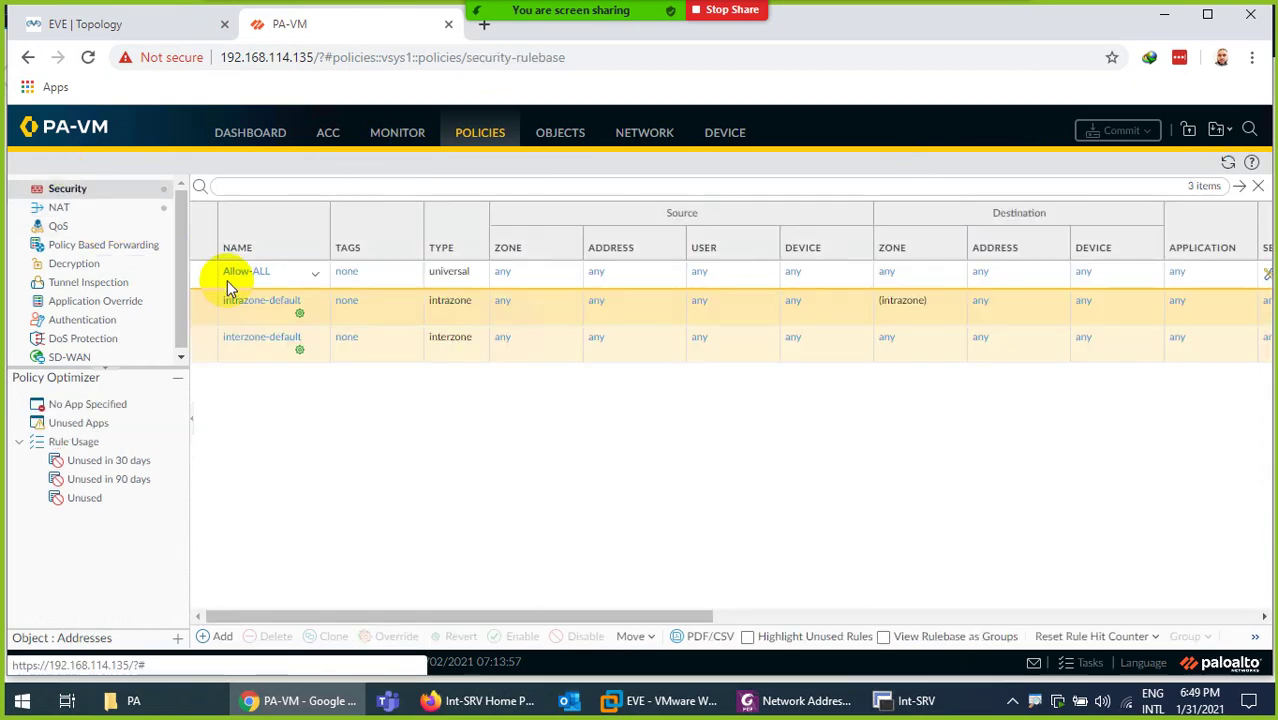
left_click(214, 272)
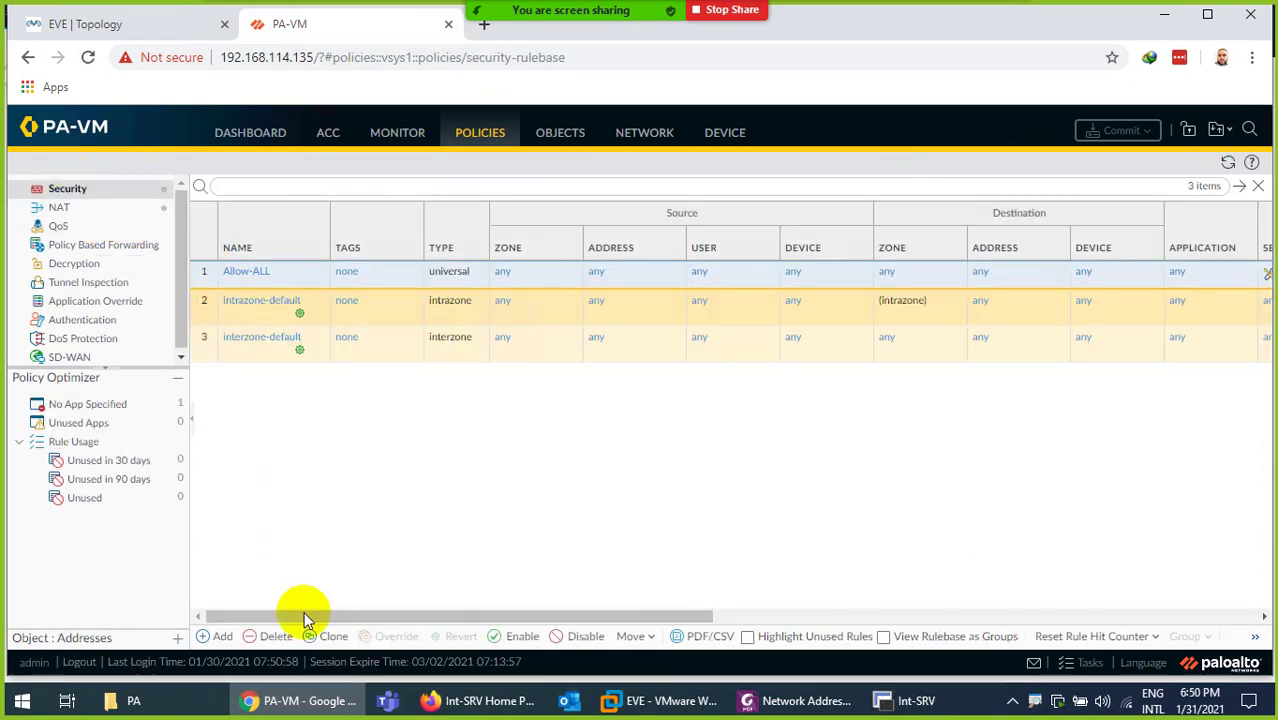
left_click(278, 637)
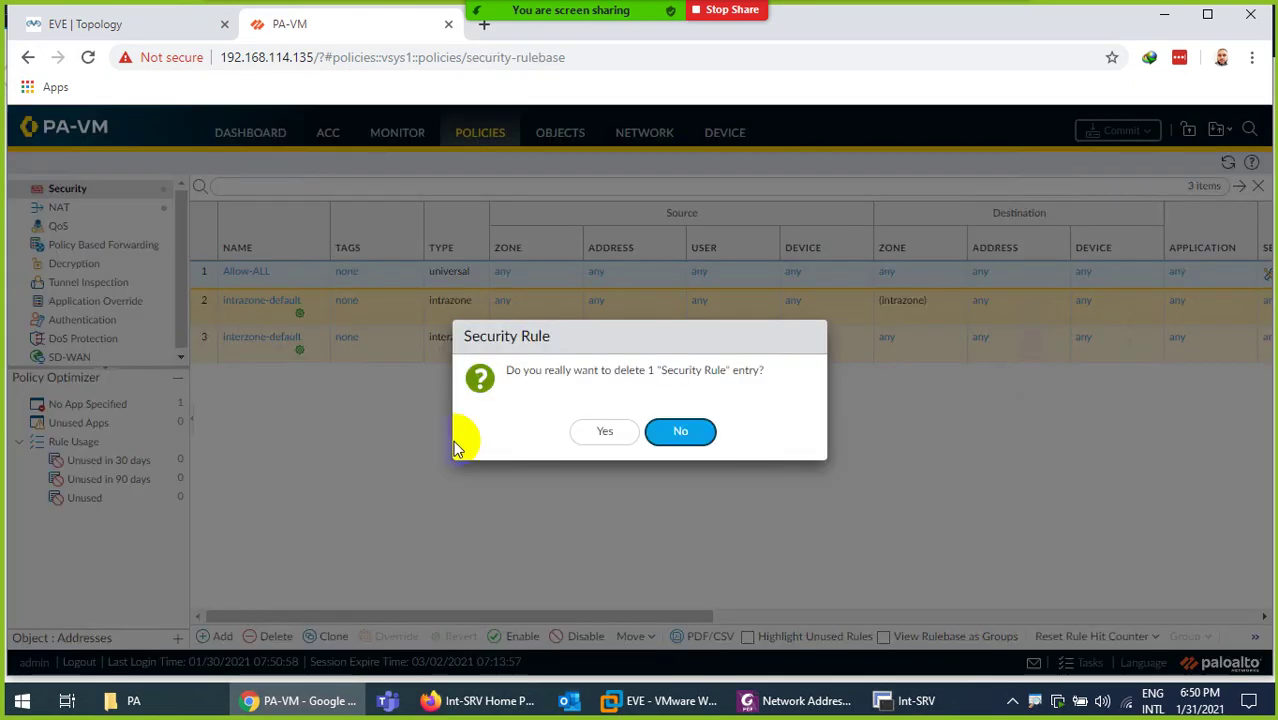
left_click(598, 438)
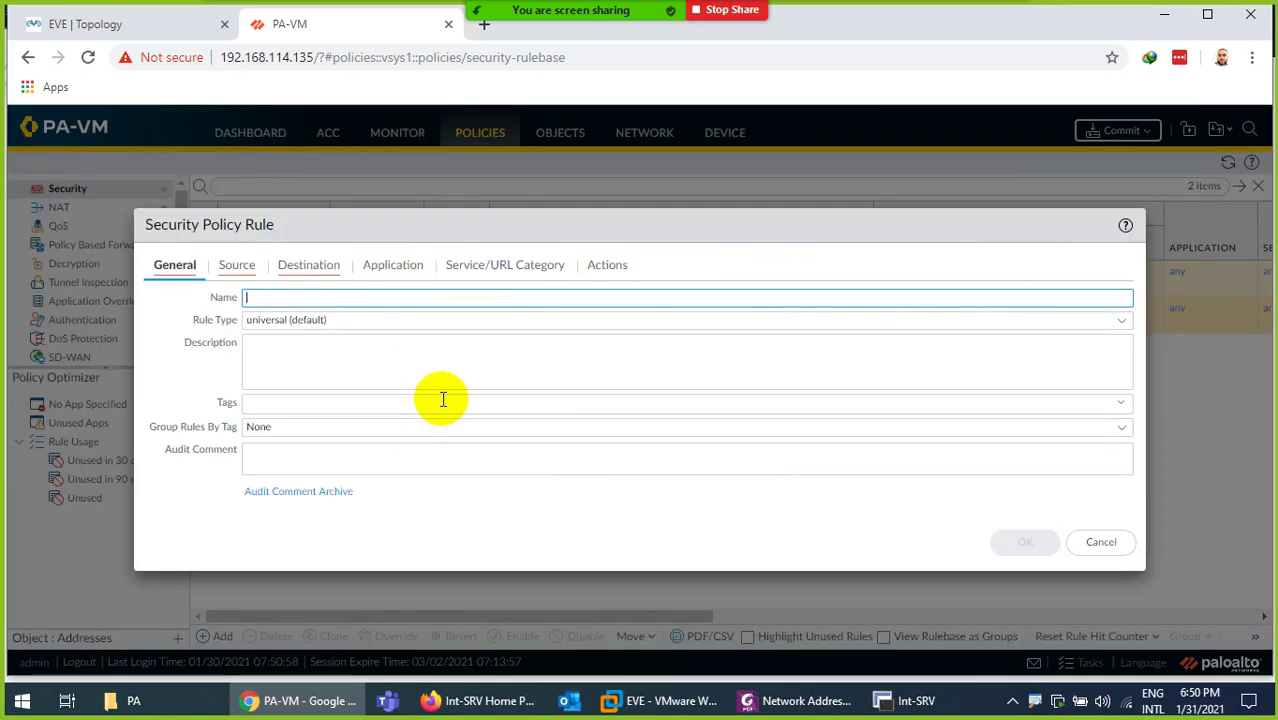
Save rule outside-inside with source zone Outside, destination zone Inside, and applications left Any
type("outside-inside")
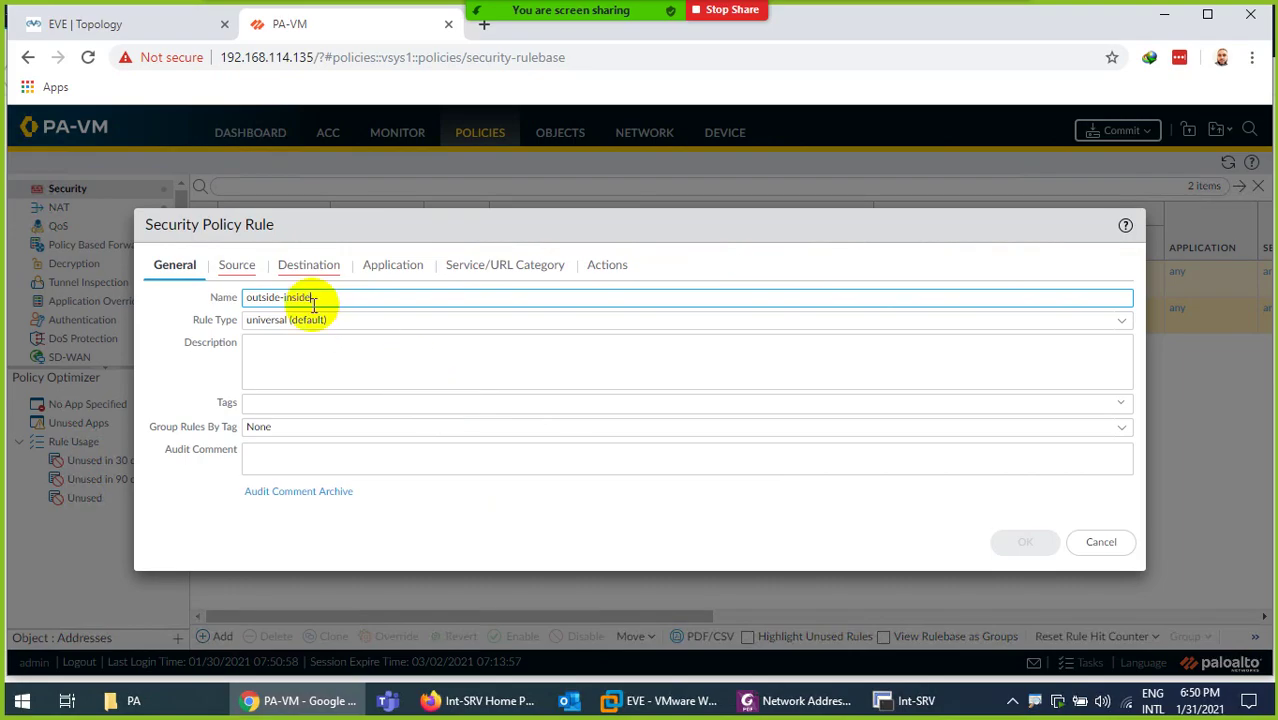
left_click(236, 265)
left_click(178, 497)
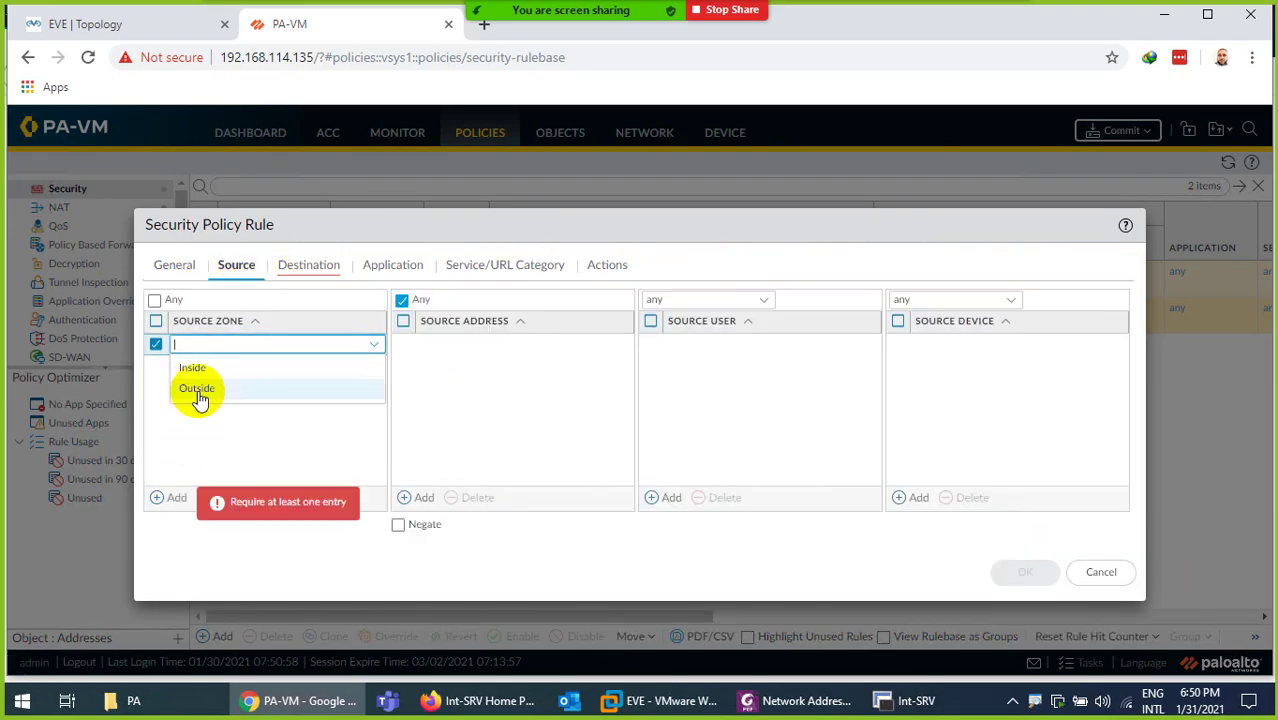
left_click(194, 390)
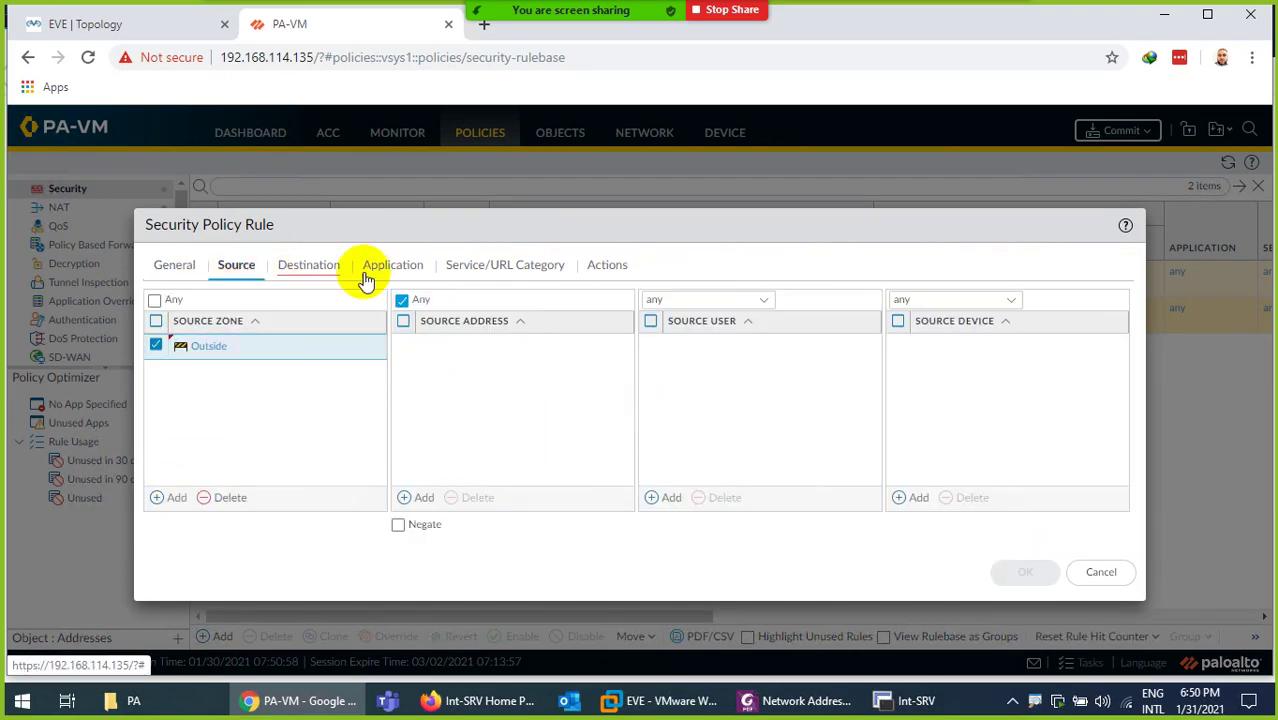
left_click(316, 264)
left_click(178, 497)
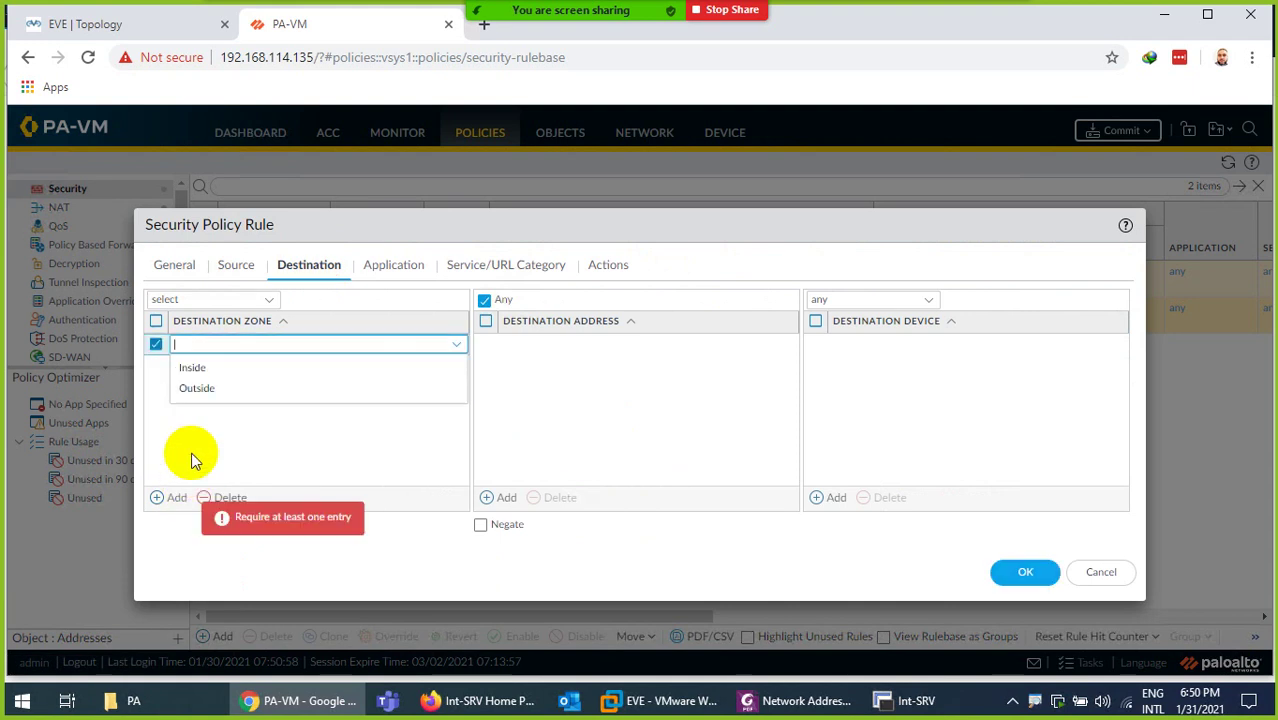
left_click(190, 370)
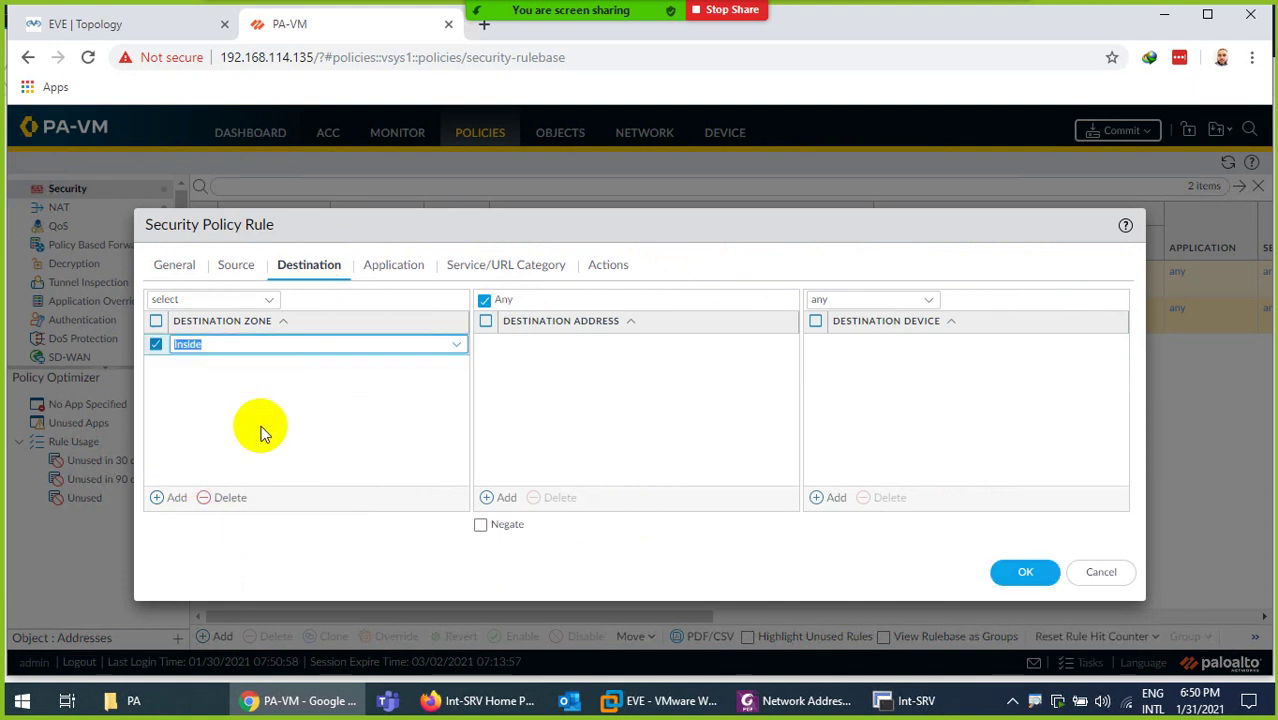
left_click(395, 264)
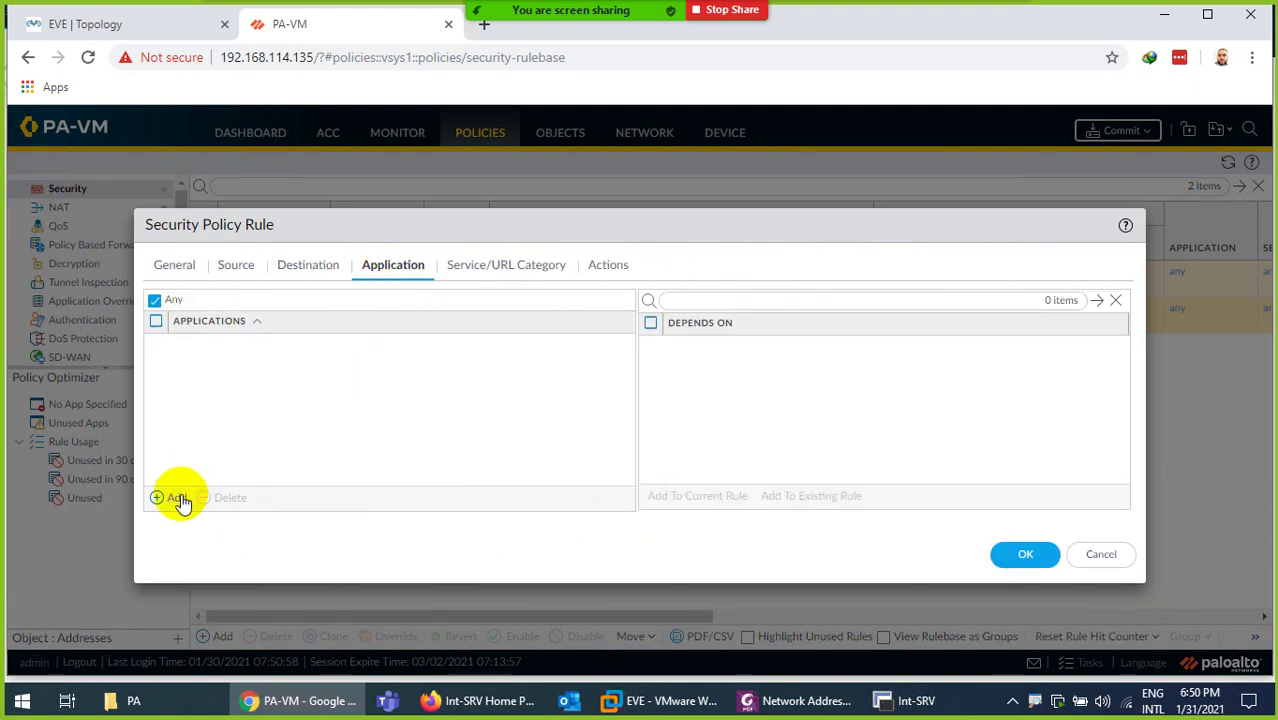
left_click(1020, 553)
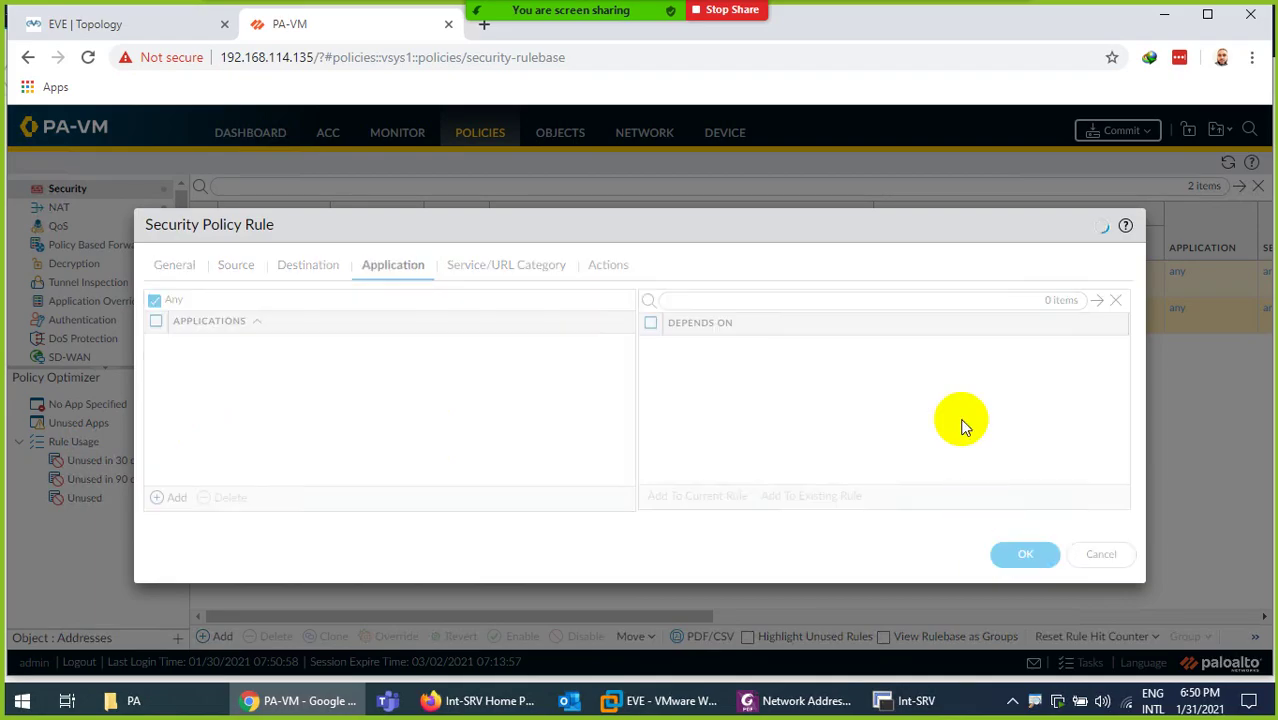
Commit the outside-inside rule, close the commit status, and check progress in the Tasks list
left_click(1110, 131)
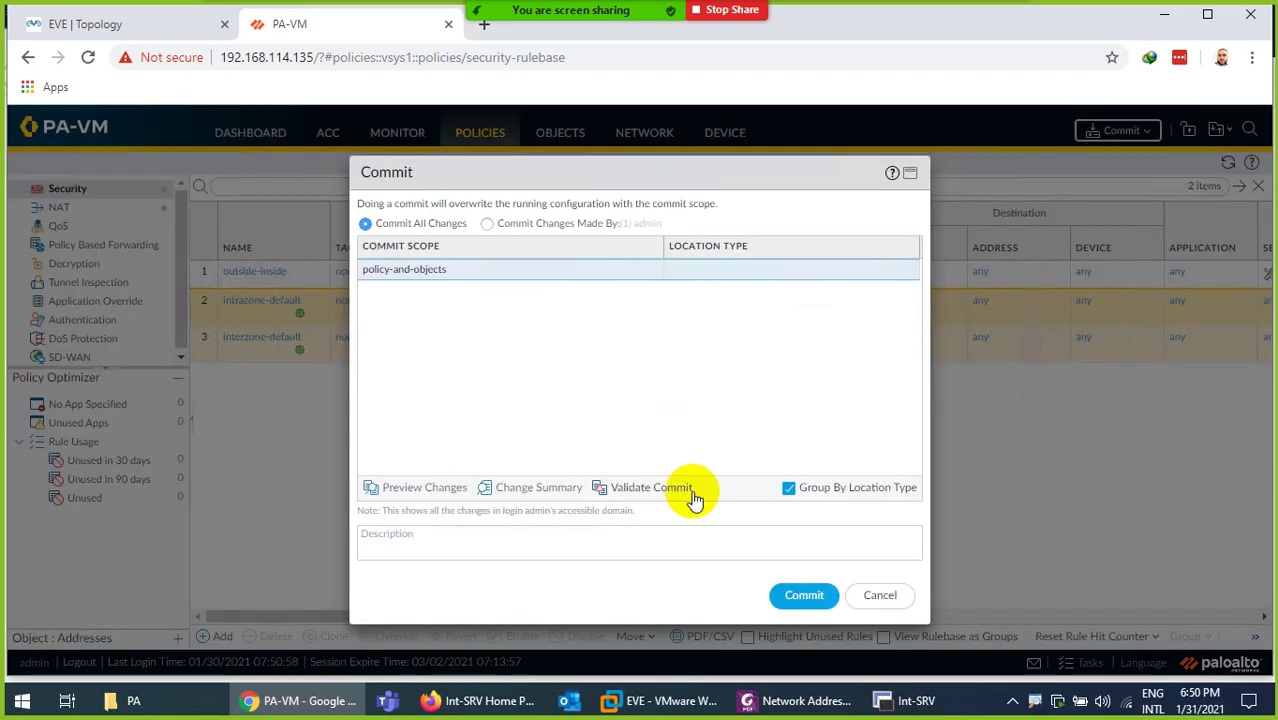
left_click(804, 595)
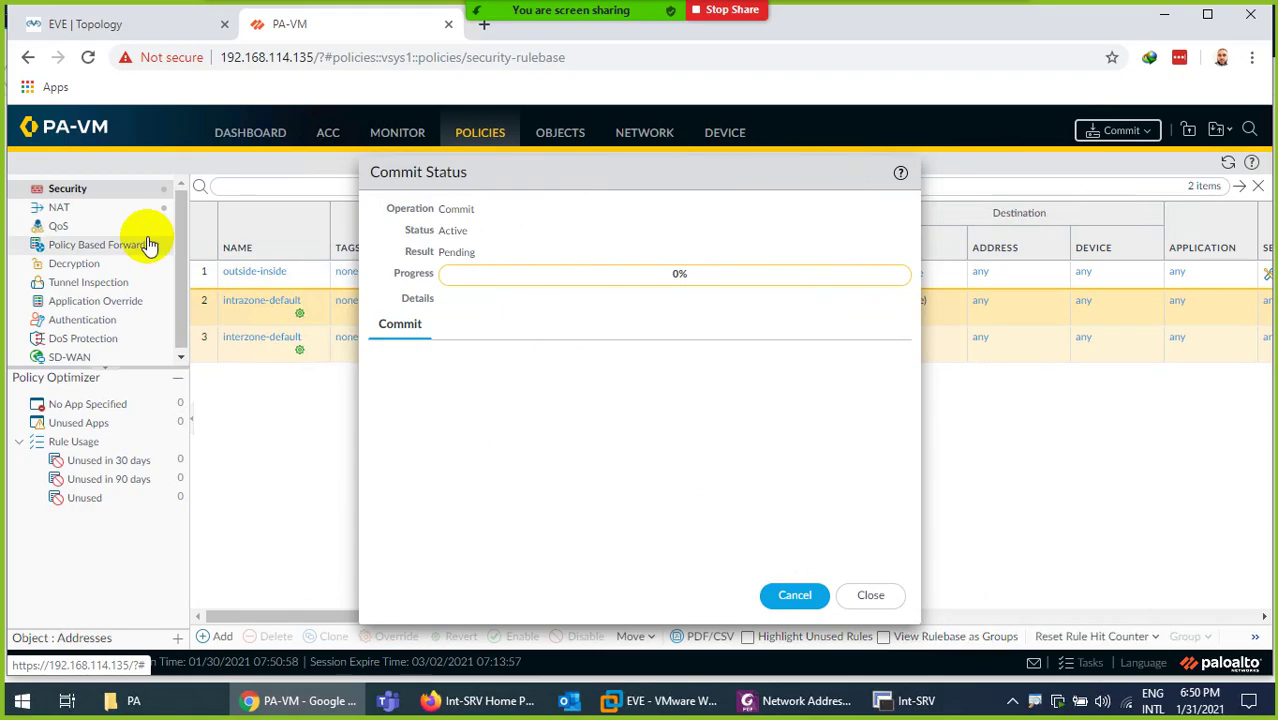
left_click(68, 210)
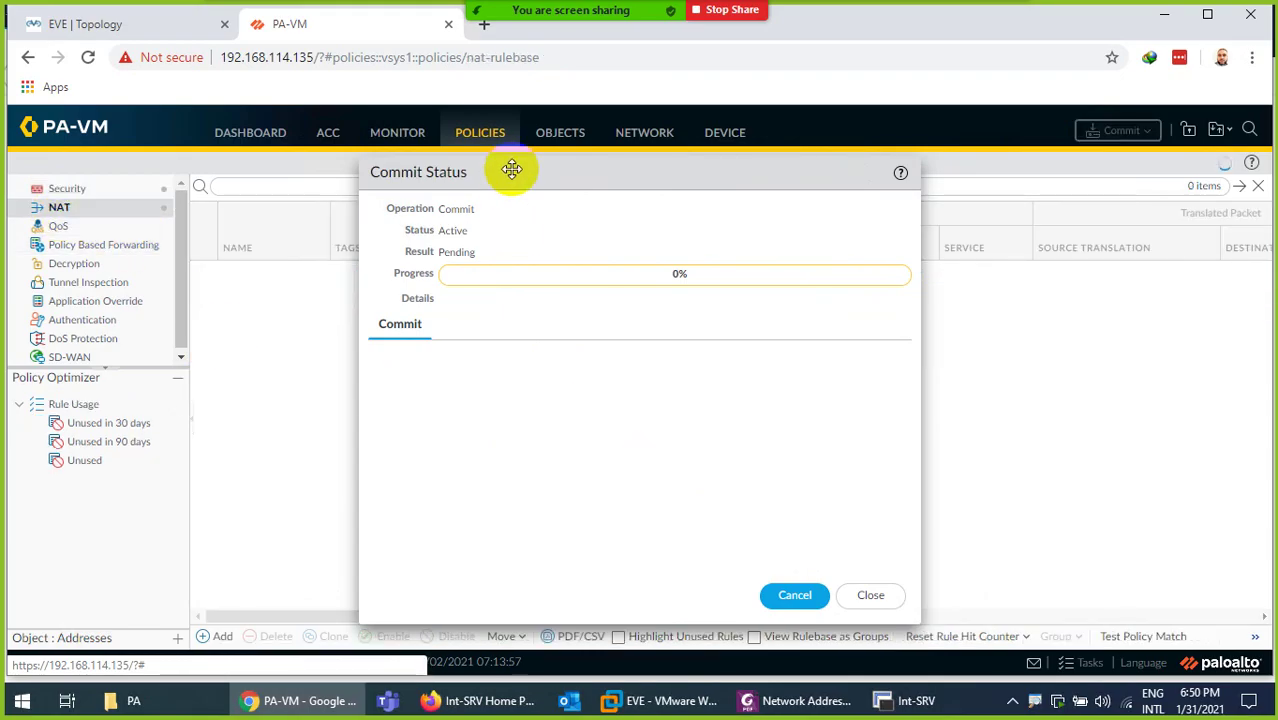
left_click_drag(513, 168, 668, 156)
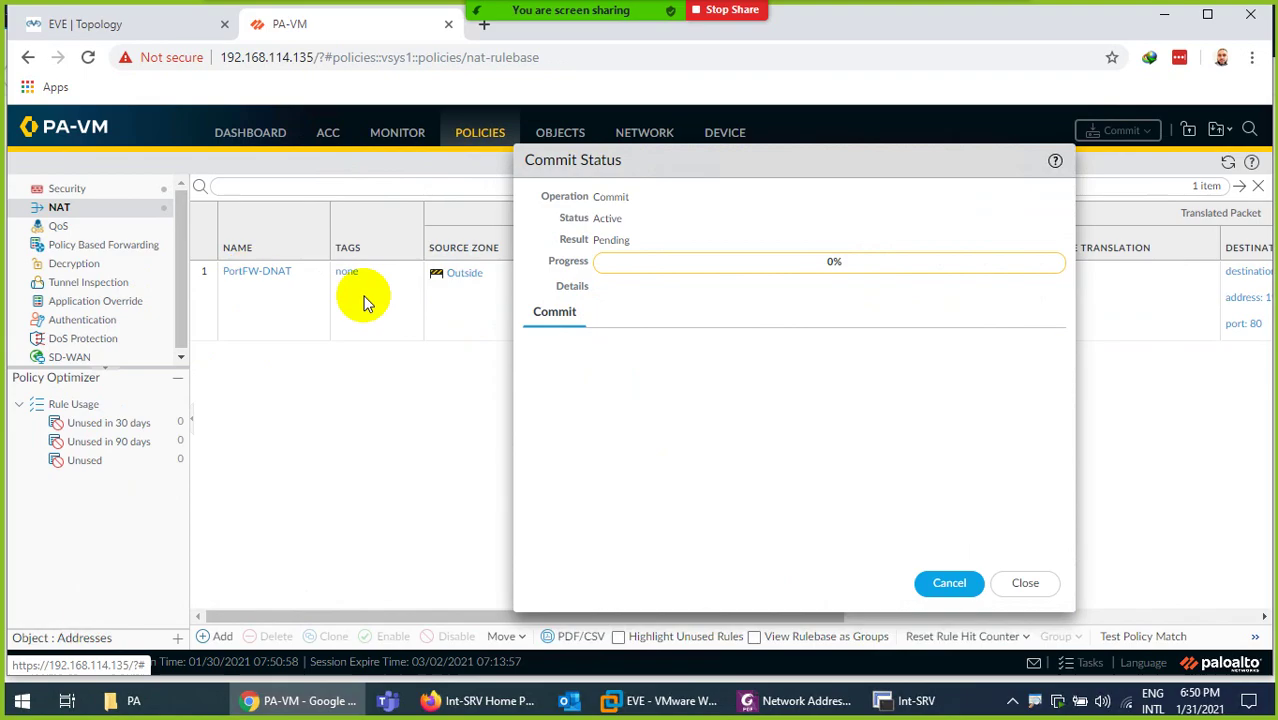
left_click(1022, 585)
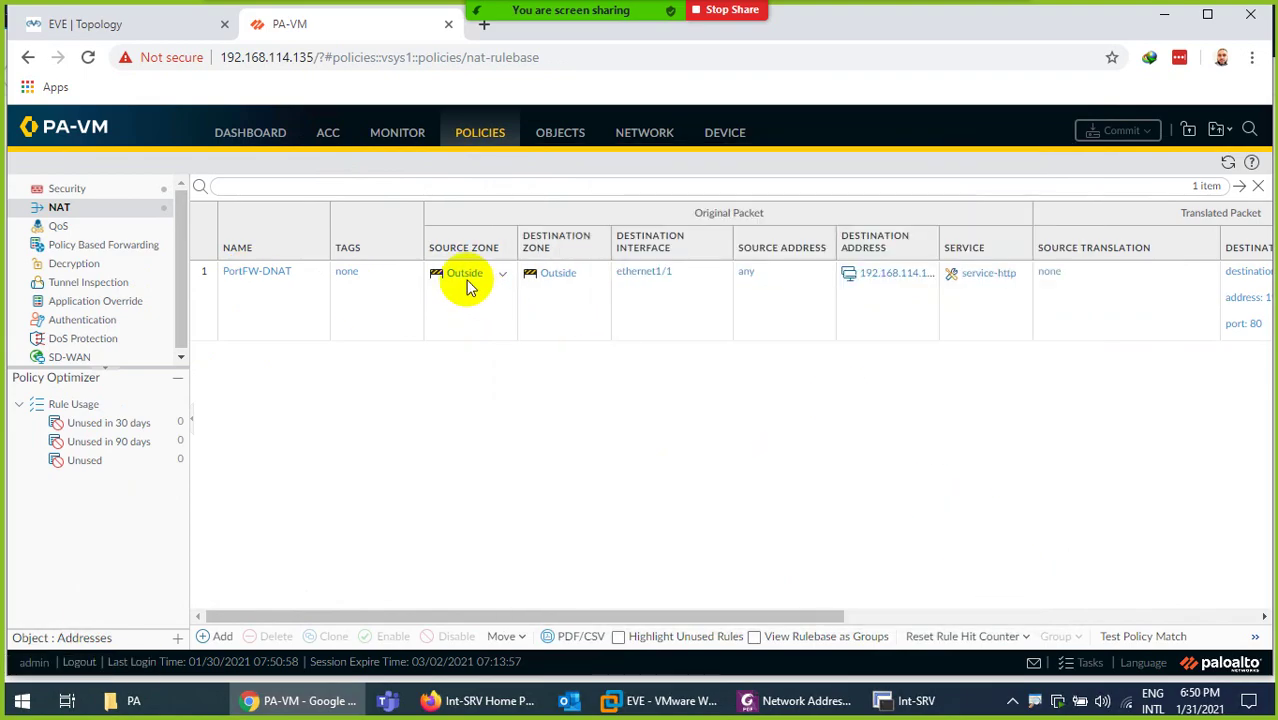
left_click(60, 188)
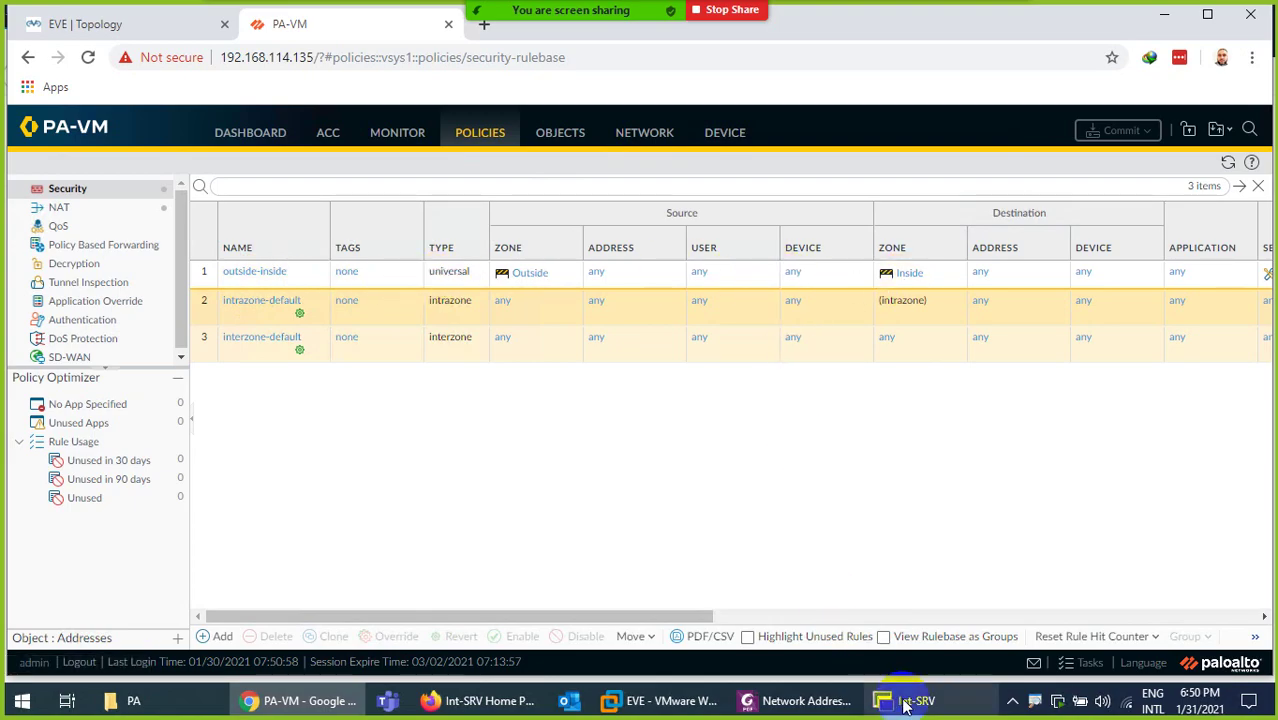
left_click(1083, 662)
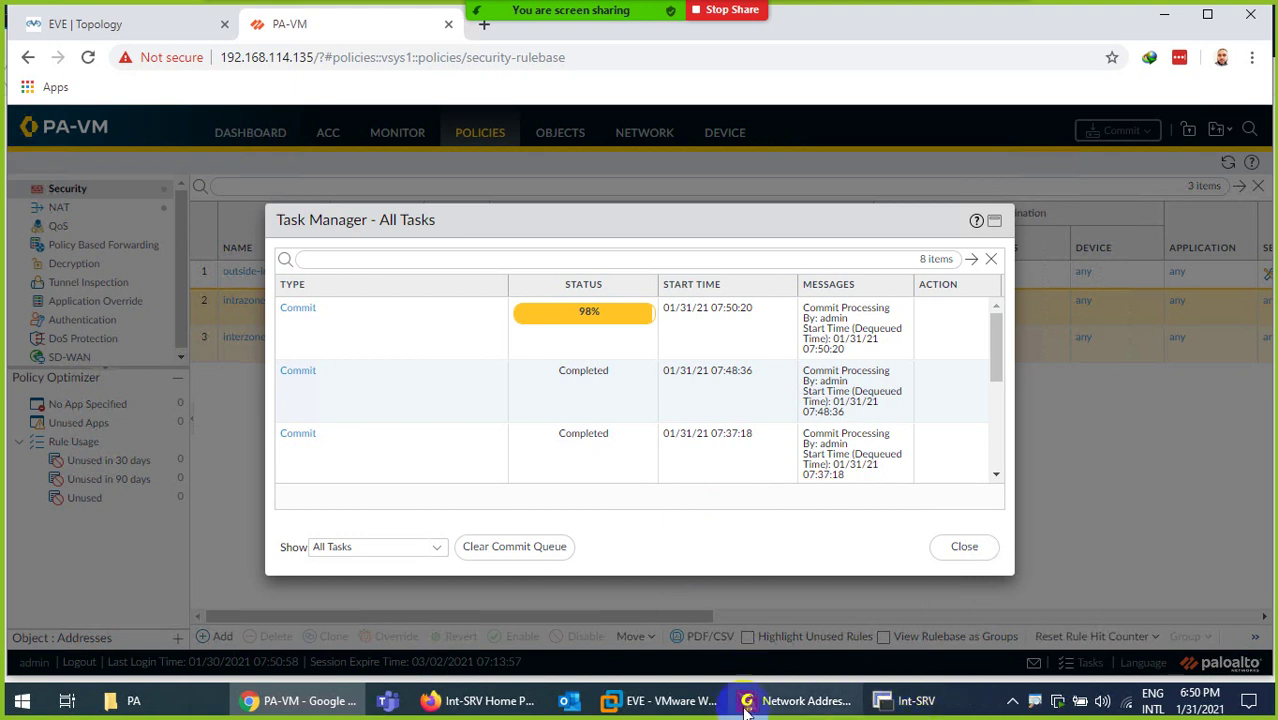
left_click(495, 703)
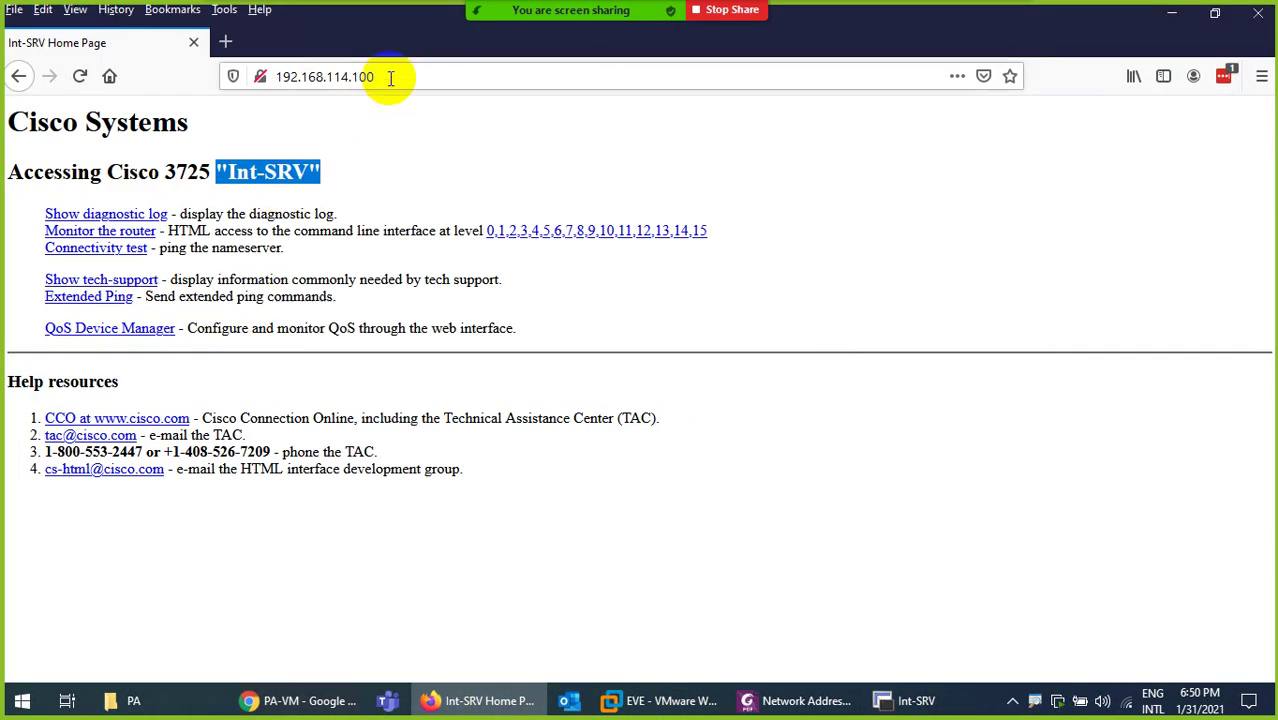
Load 192.168.114.100 in a new Firefox private window
left_click(385, 77)
key("ctrl+c")
left_click(226, 42)
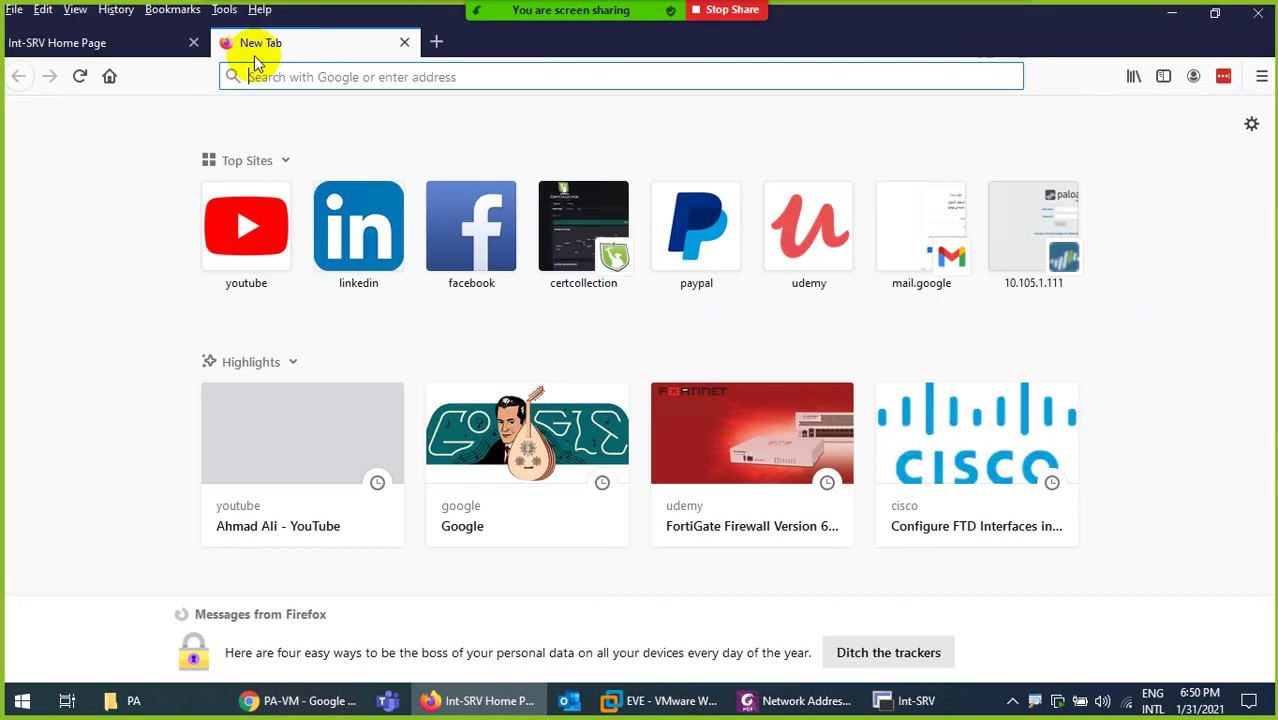
left_click(1261, 77)
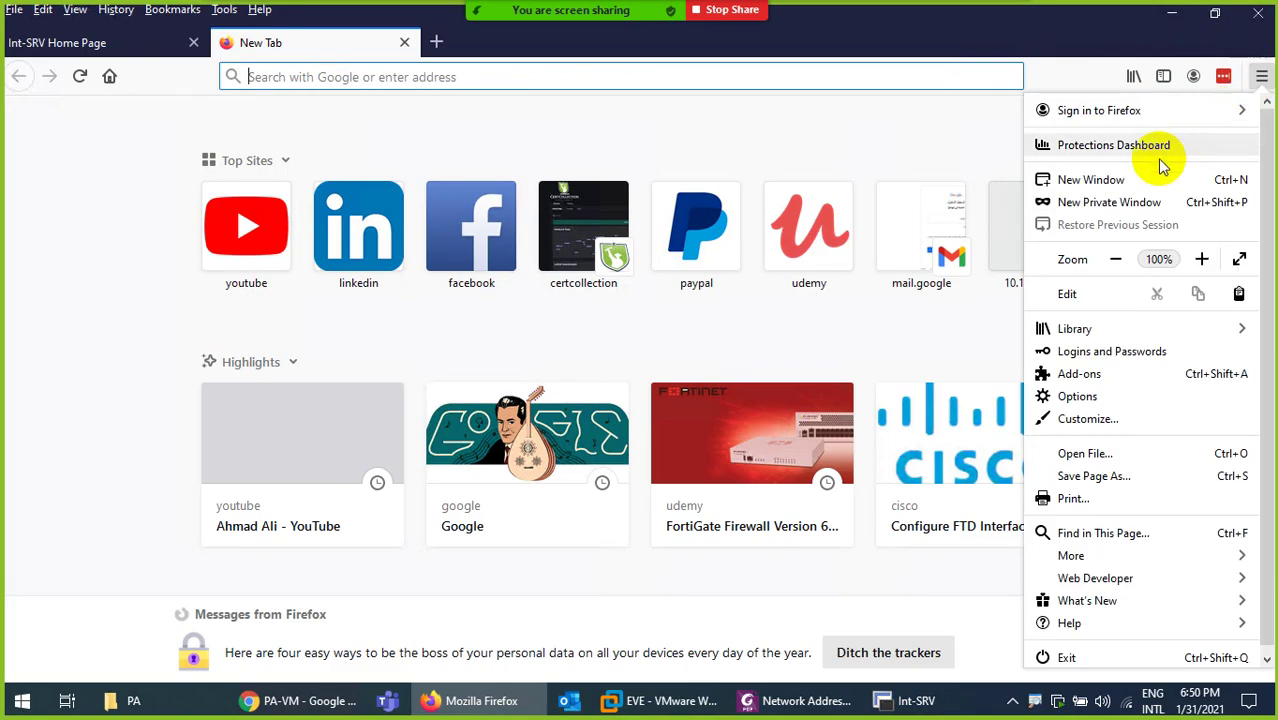
left_click(1108, 203)
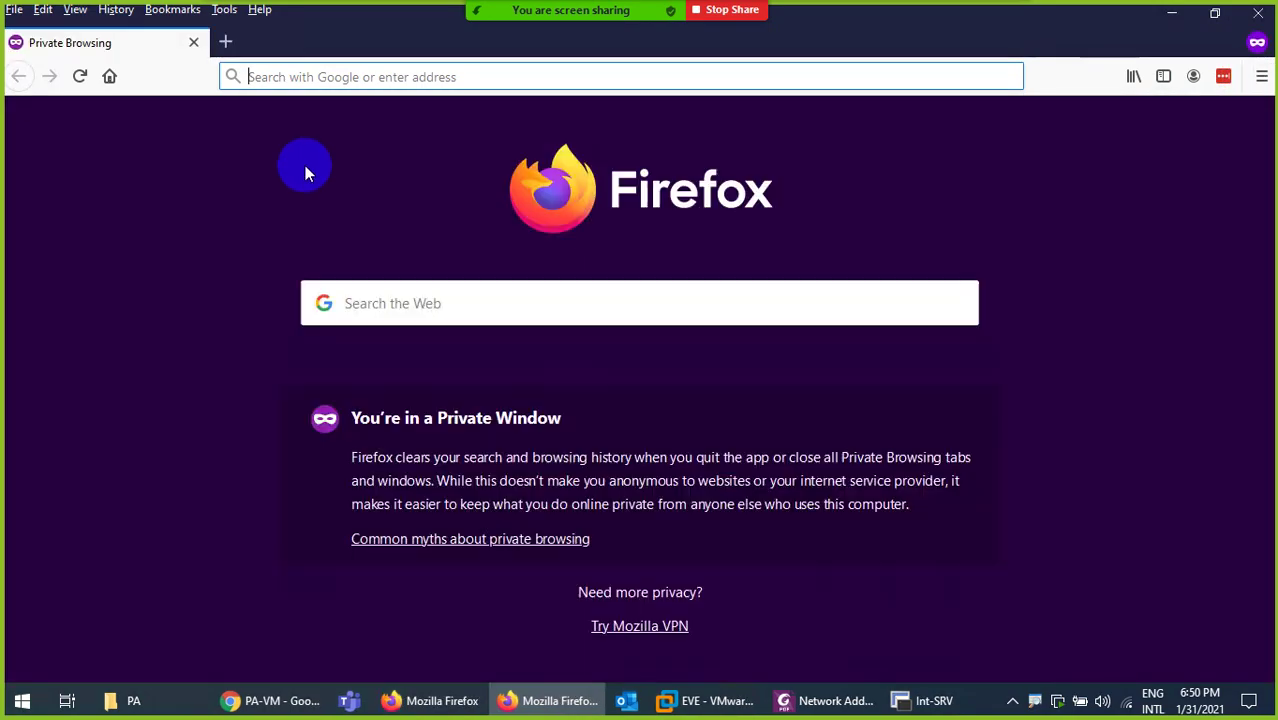
left_click(271, 82)
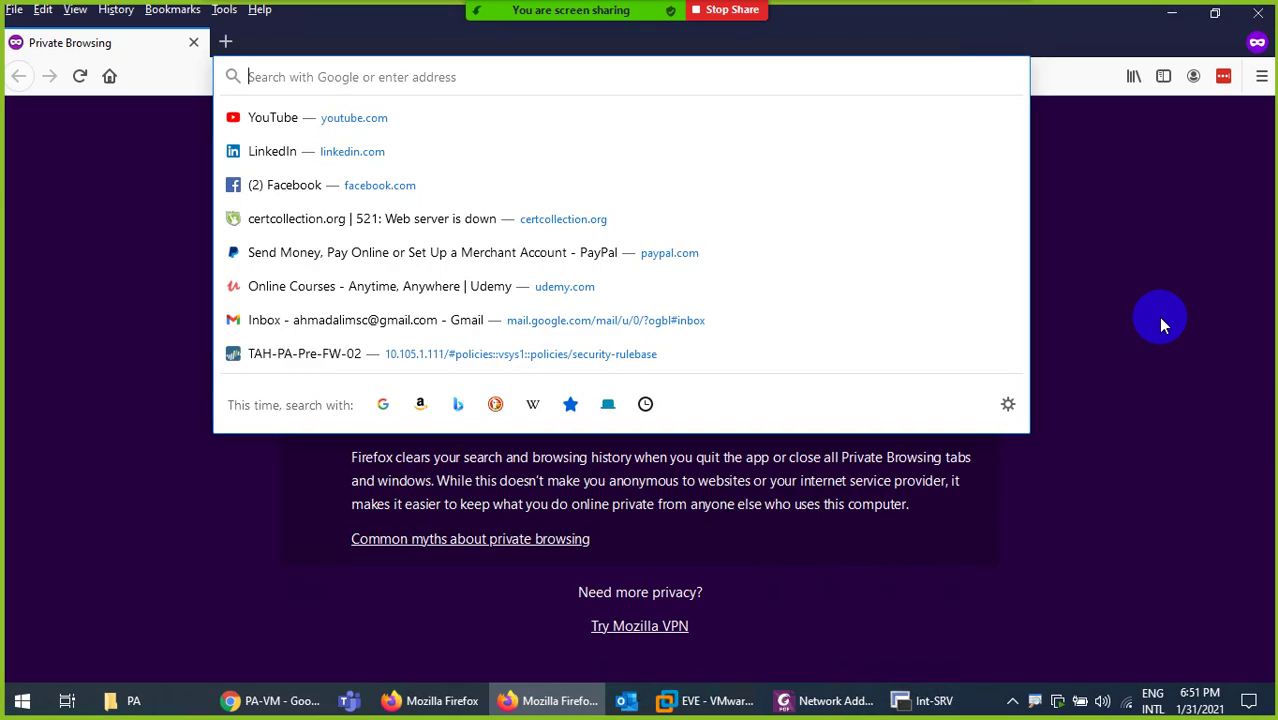
key("ctrl+v")
key("Return")
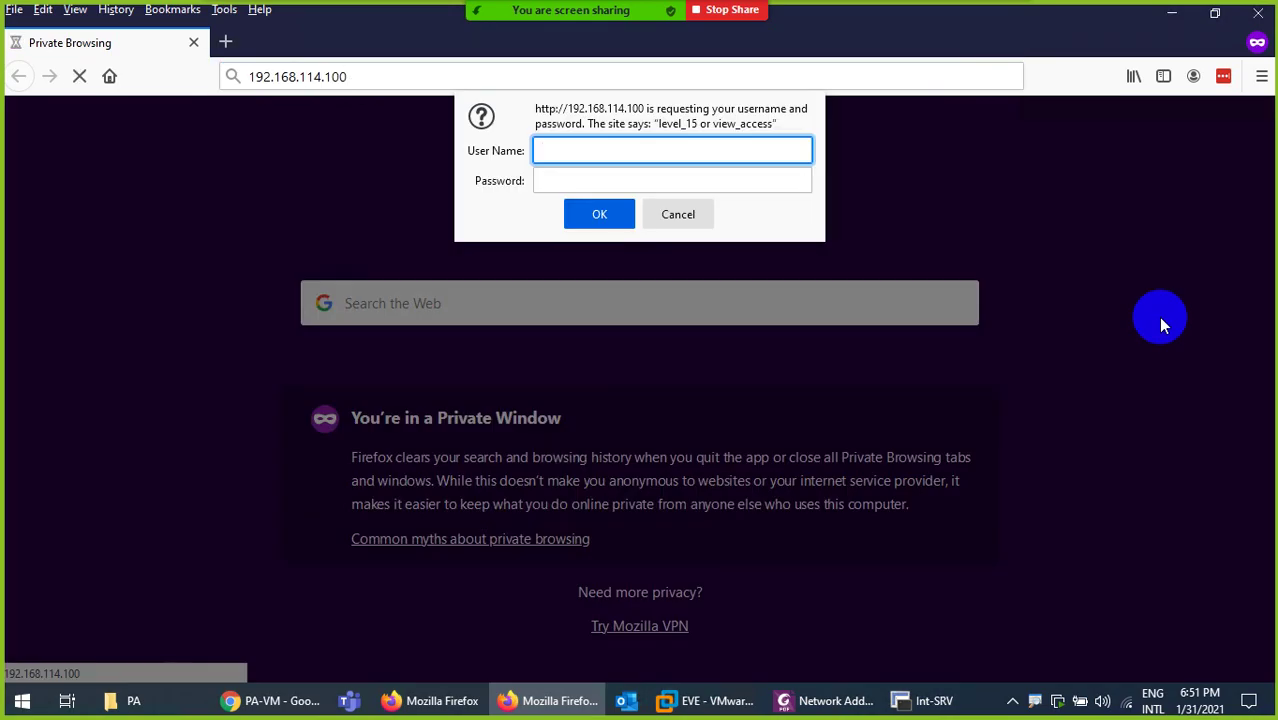
Sign in to the Int-SRV login dialog with the user name and password
type("admin")
key("Tab")
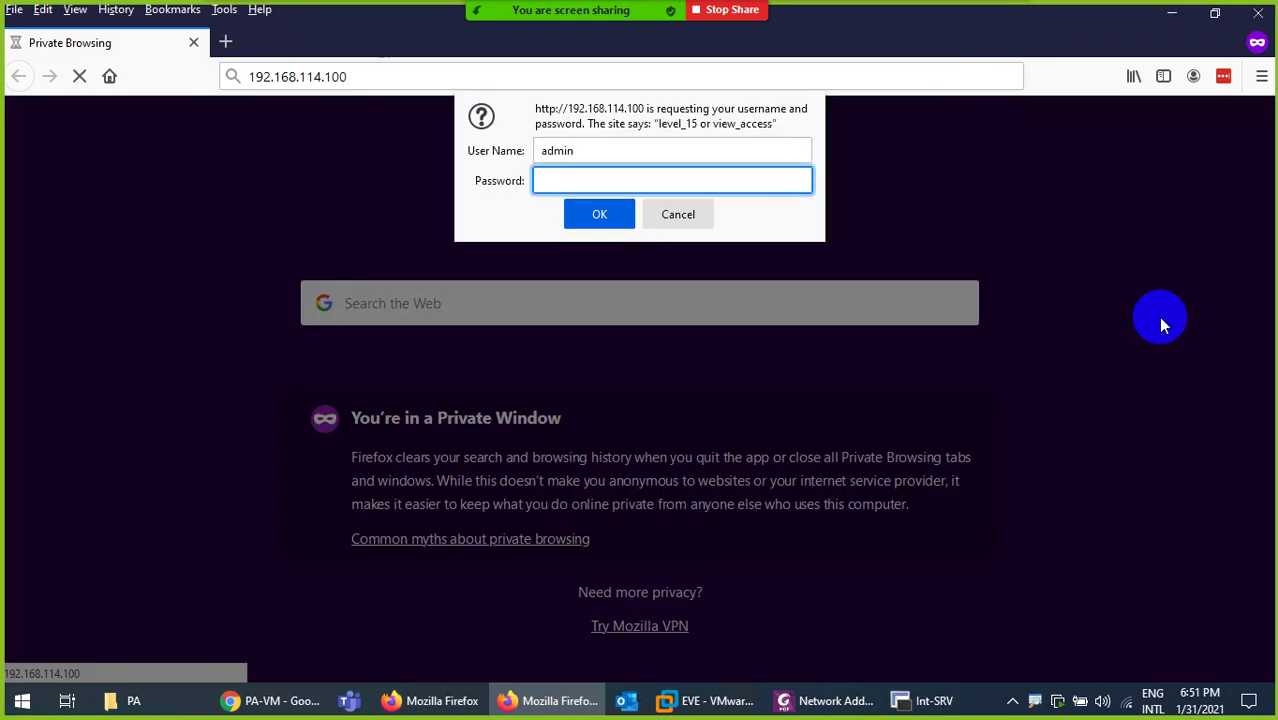
type("cisco")
key("Return")
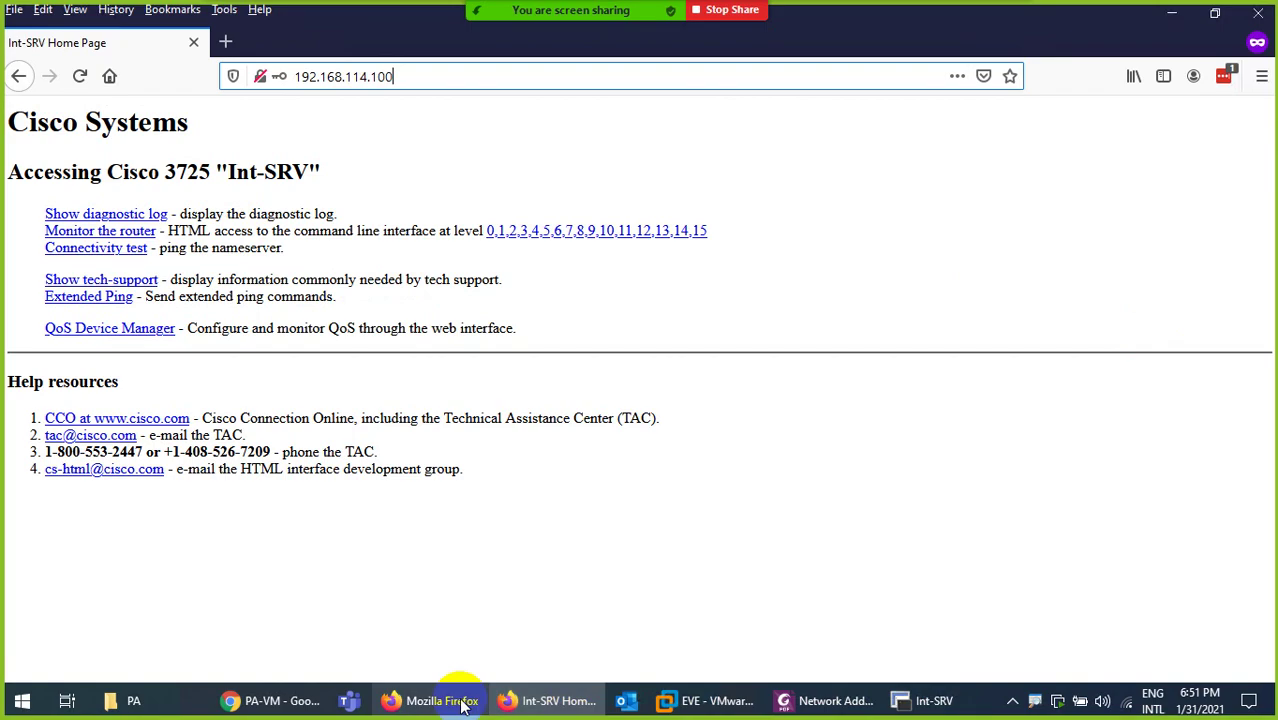
left_click(298, 700)
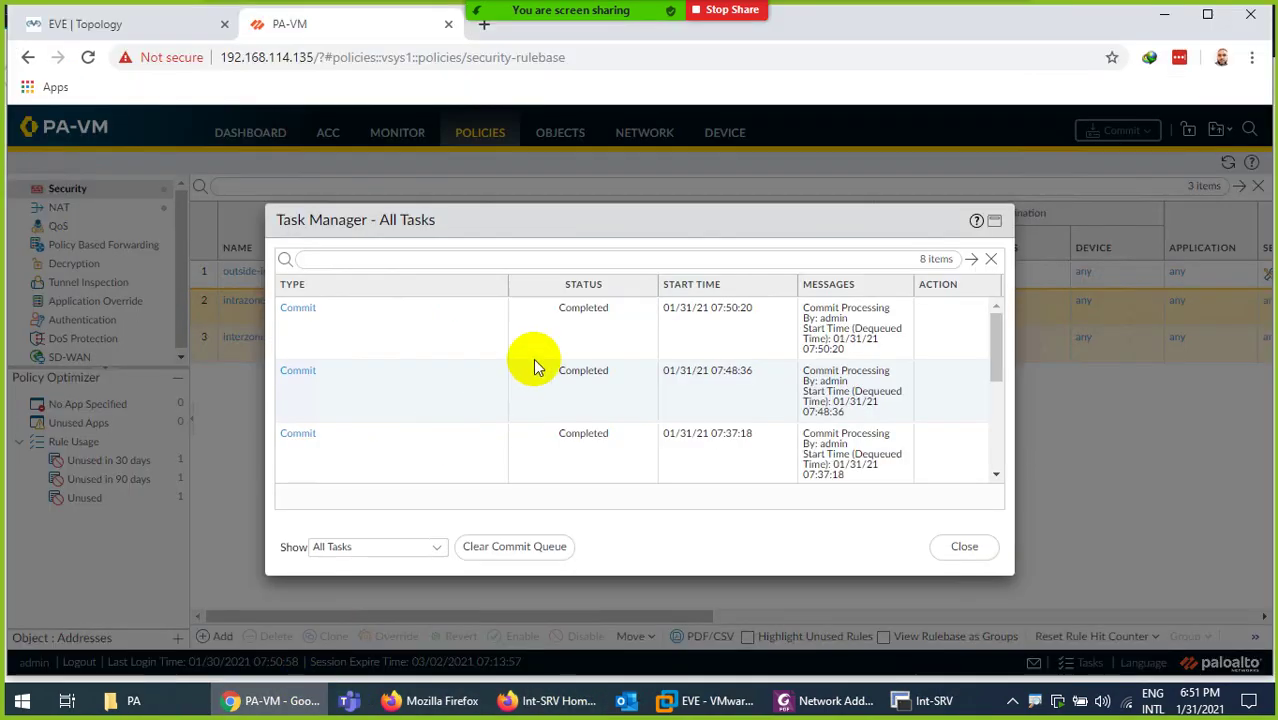
Close the Task Manager and scroll through the Security rulebase
left_click(988, 561)
left_click_drag(602, 616, 951, 598)
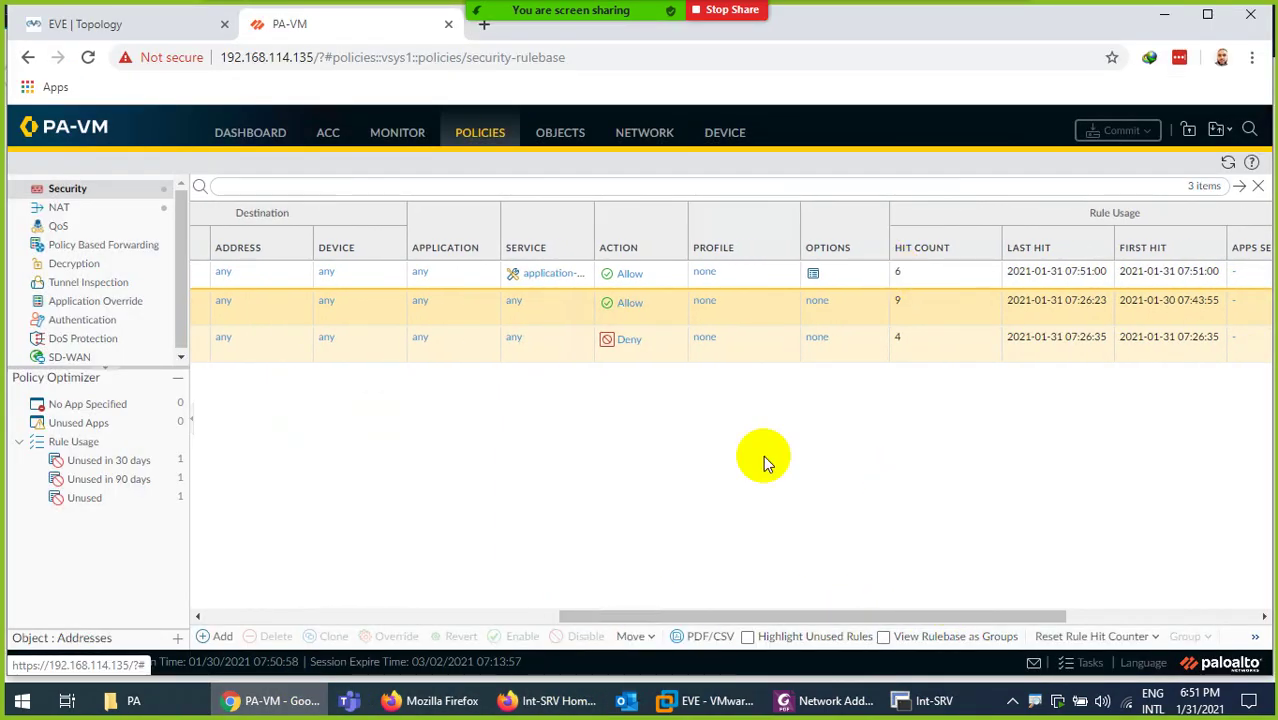
left_click_drag(715, 606, 360, 586)
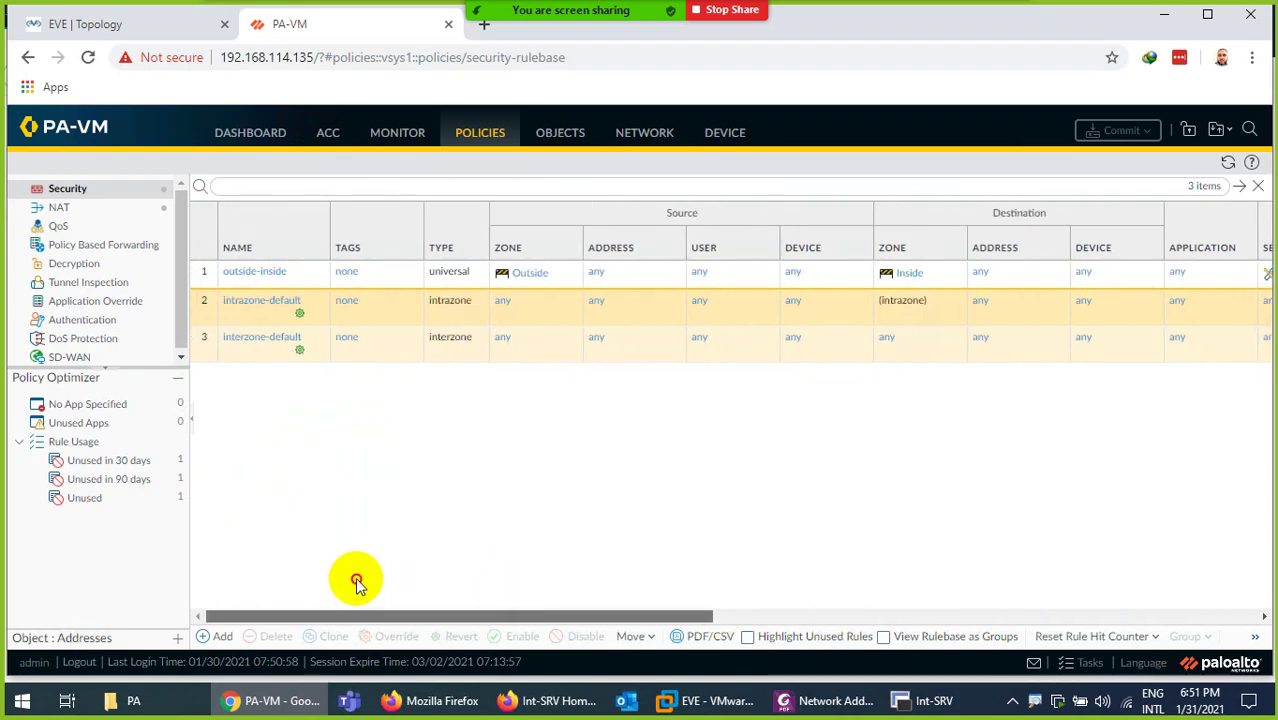
left_click_drag(357, 583, 355, 577)
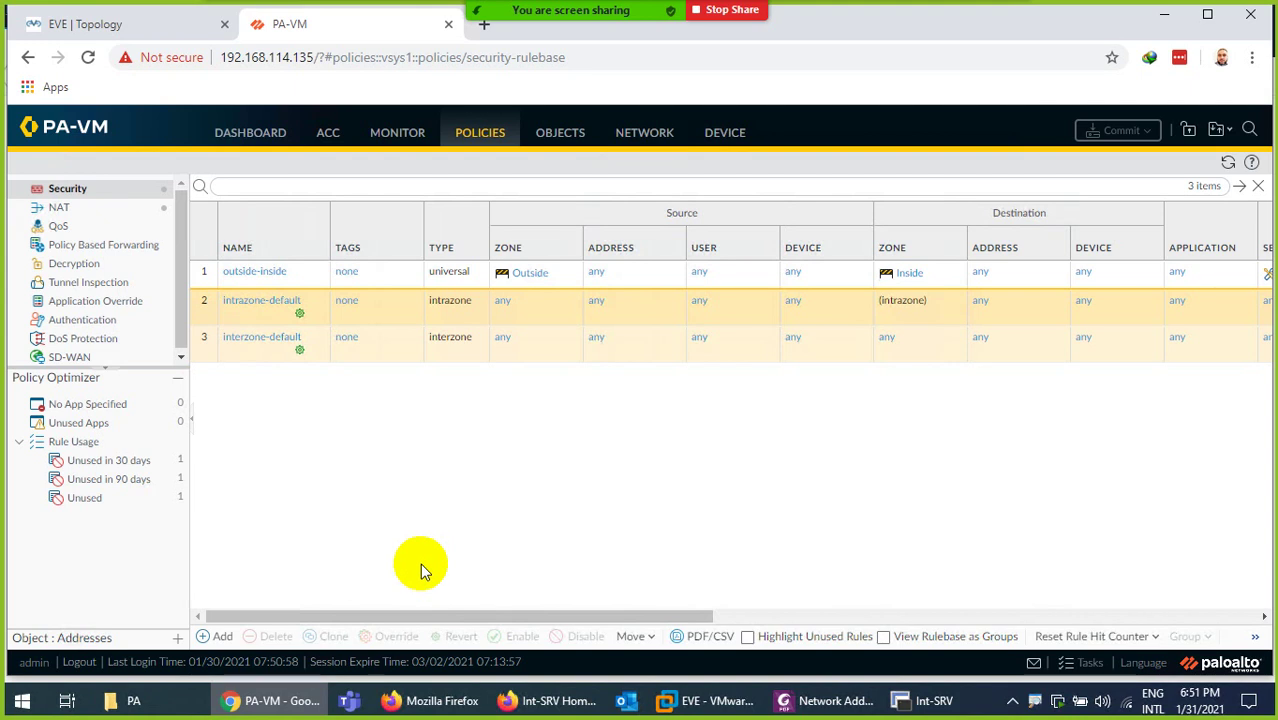
Show the NAT rules scrolled to the 192.168.1.10 port 80 translation and Rule Usage columns
left_click(57, 207)
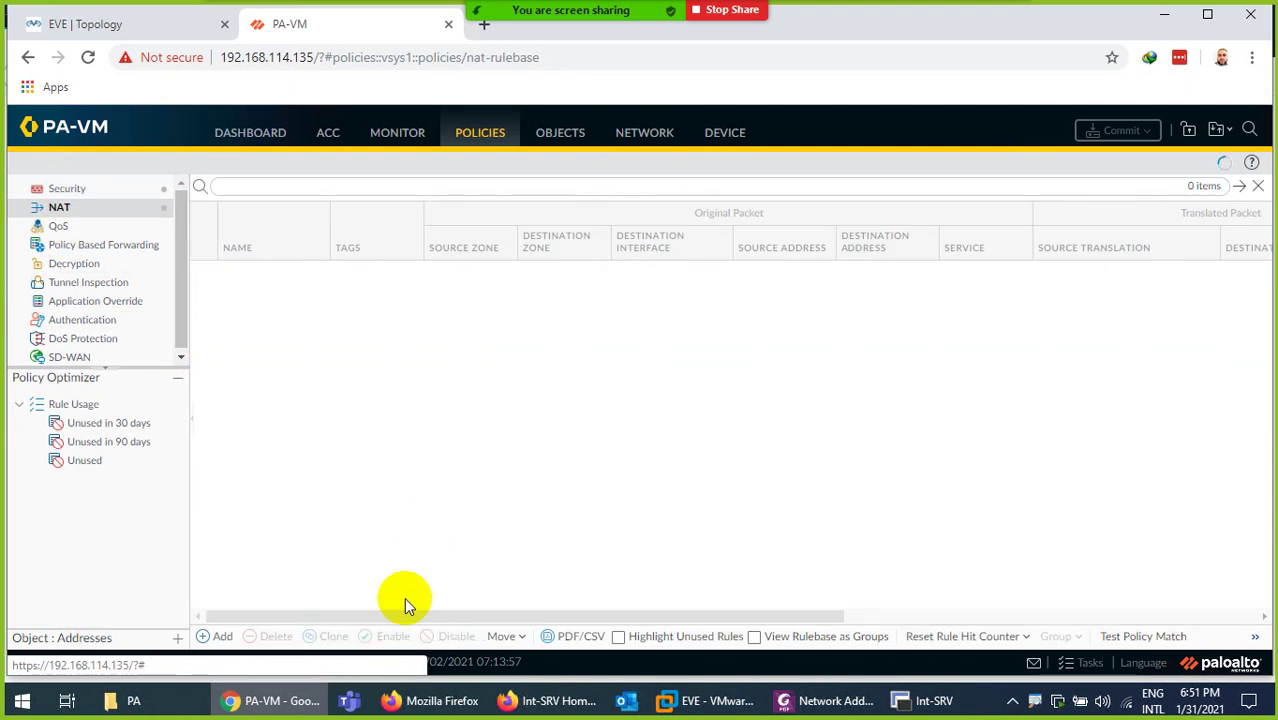
left_click_drag(414, 616, 800, 616)
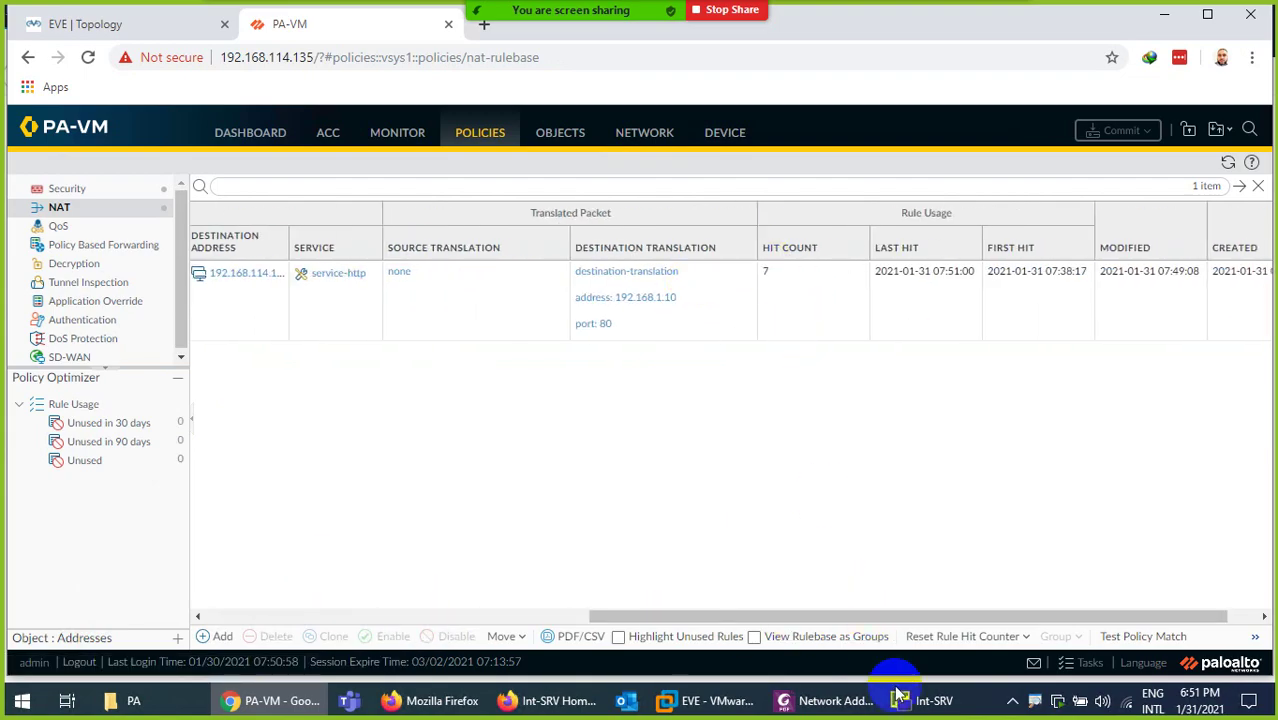
left_click(925, 700)
Clear the PA-VM console and rerun 'show session all'
left_click(152, 79)
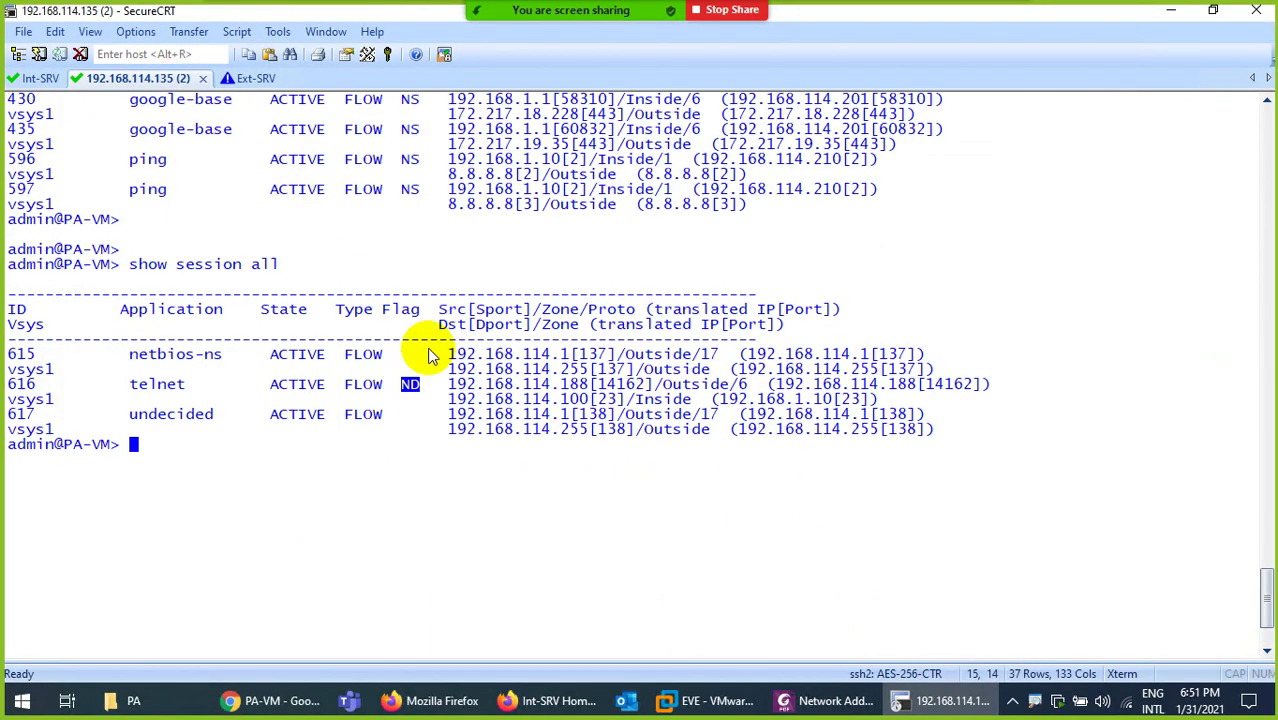
key("ctrl+l")
key("Return")
key("Up")
key("Return")
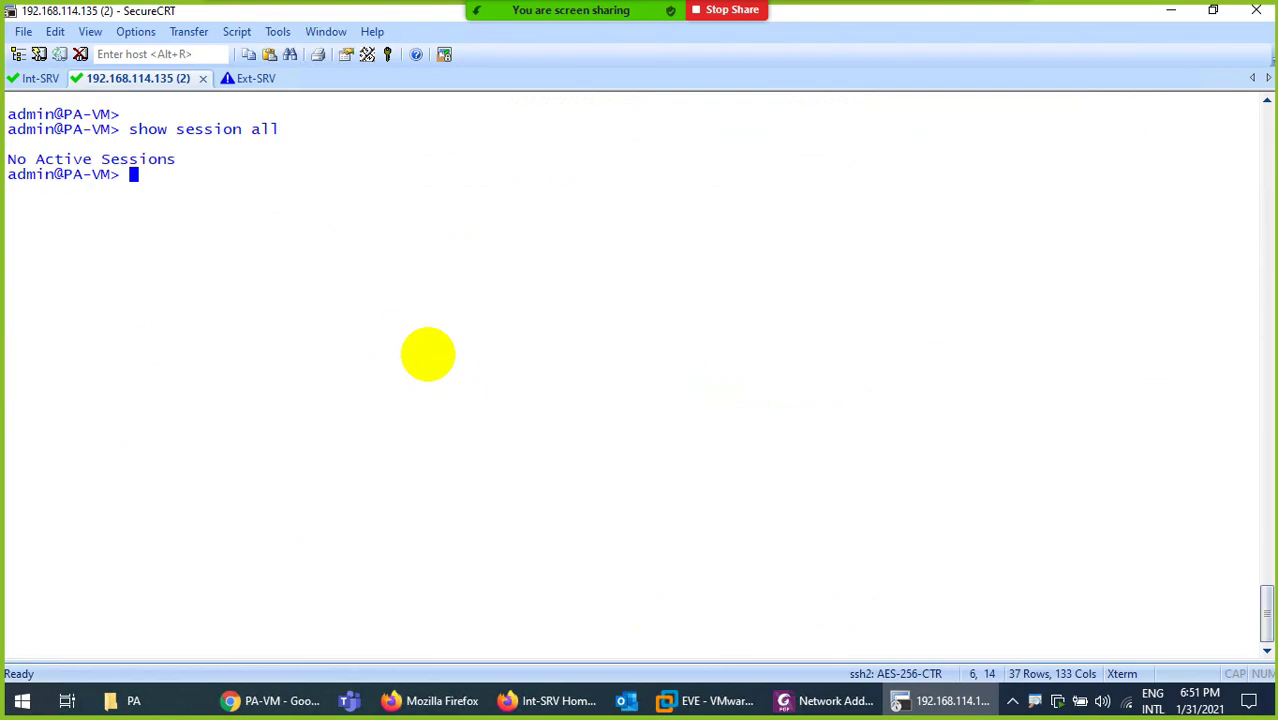
Refresh the Int-SRV page, relist sessions, and mark the 192.168.114.100 to 192.168.1.10:80 translation
left_click(545, 700)
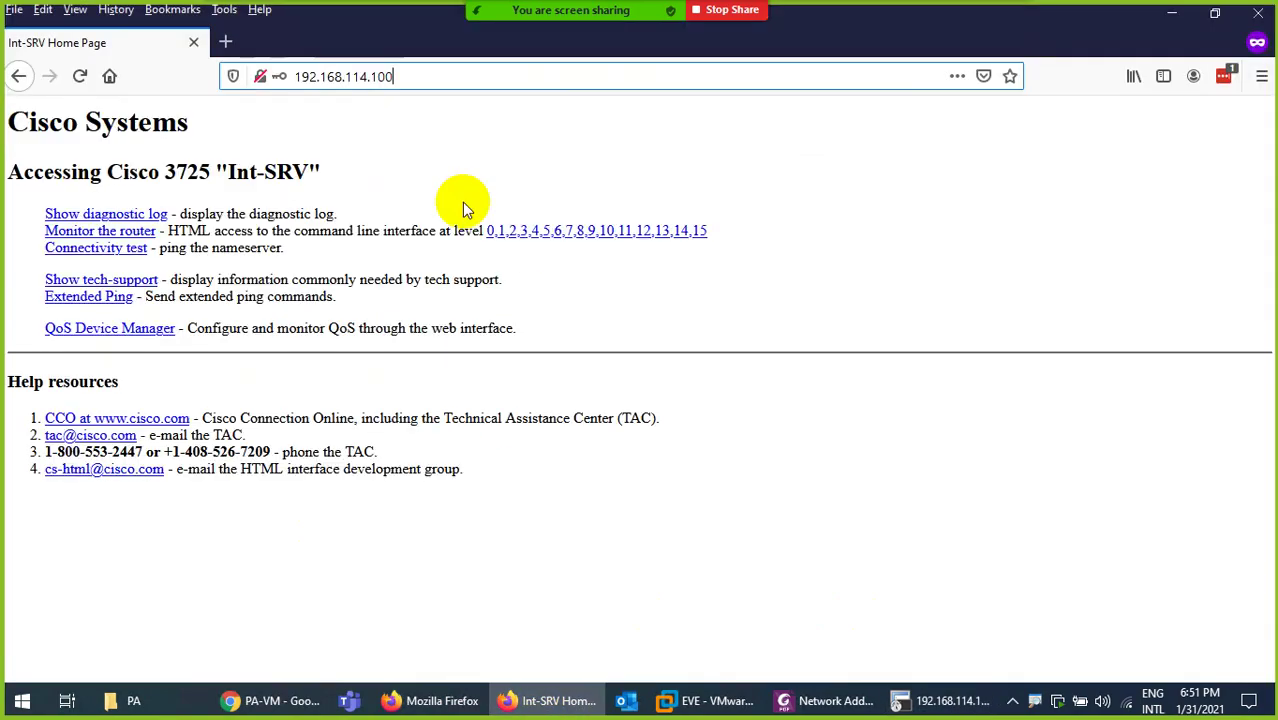
left_click(80, 76)
left_click(510, 698)
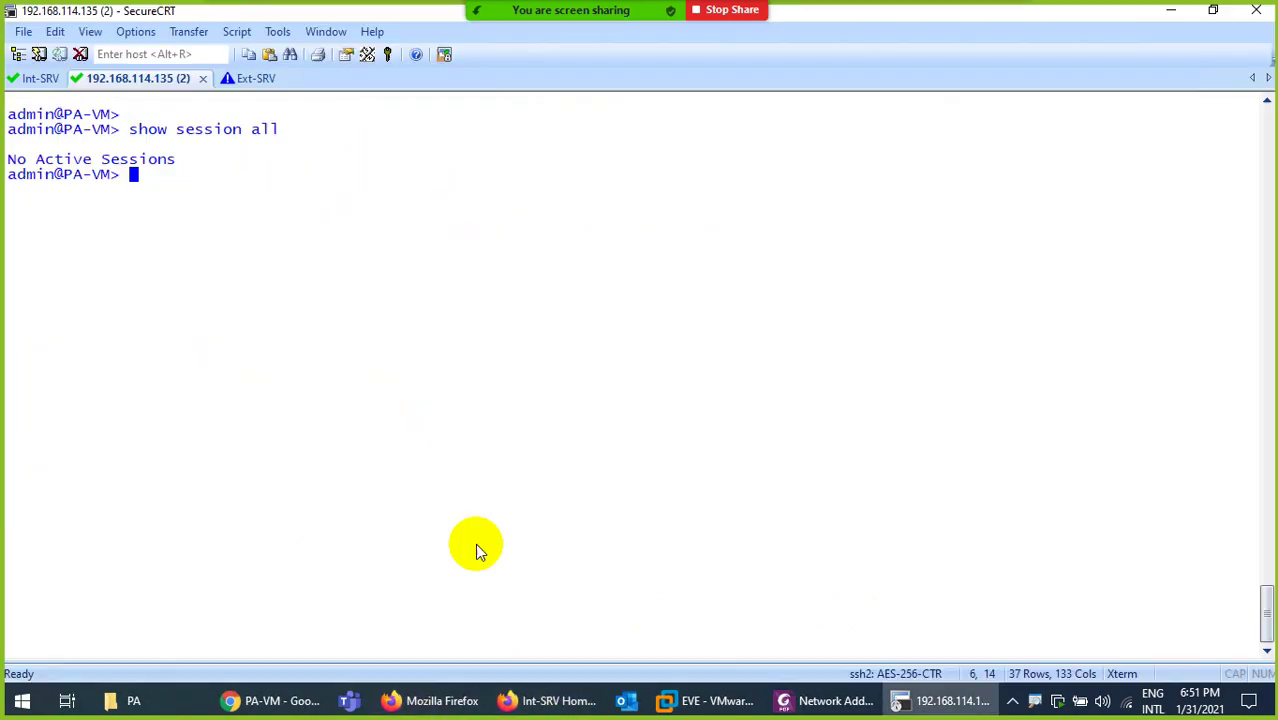
key("Up")
key("Return")
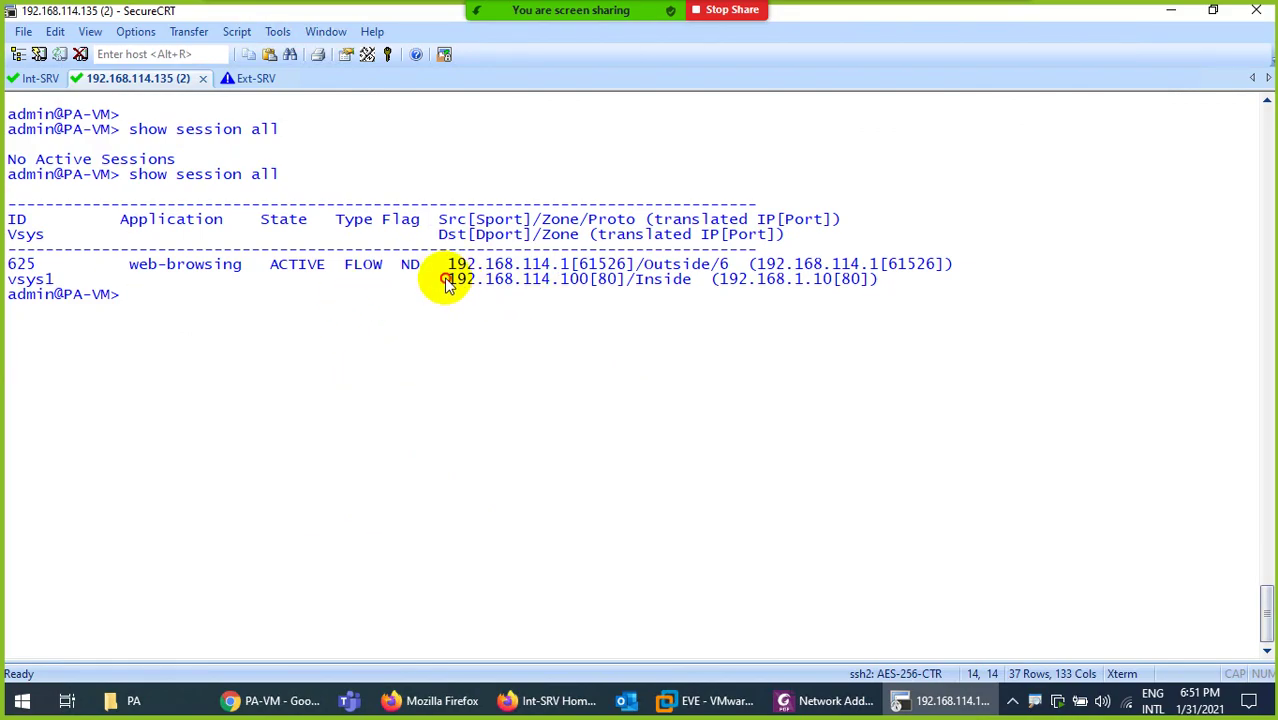
left_click_drag(440, 280, 619, 281)
left_click_drag(738, 281, 860, 281)
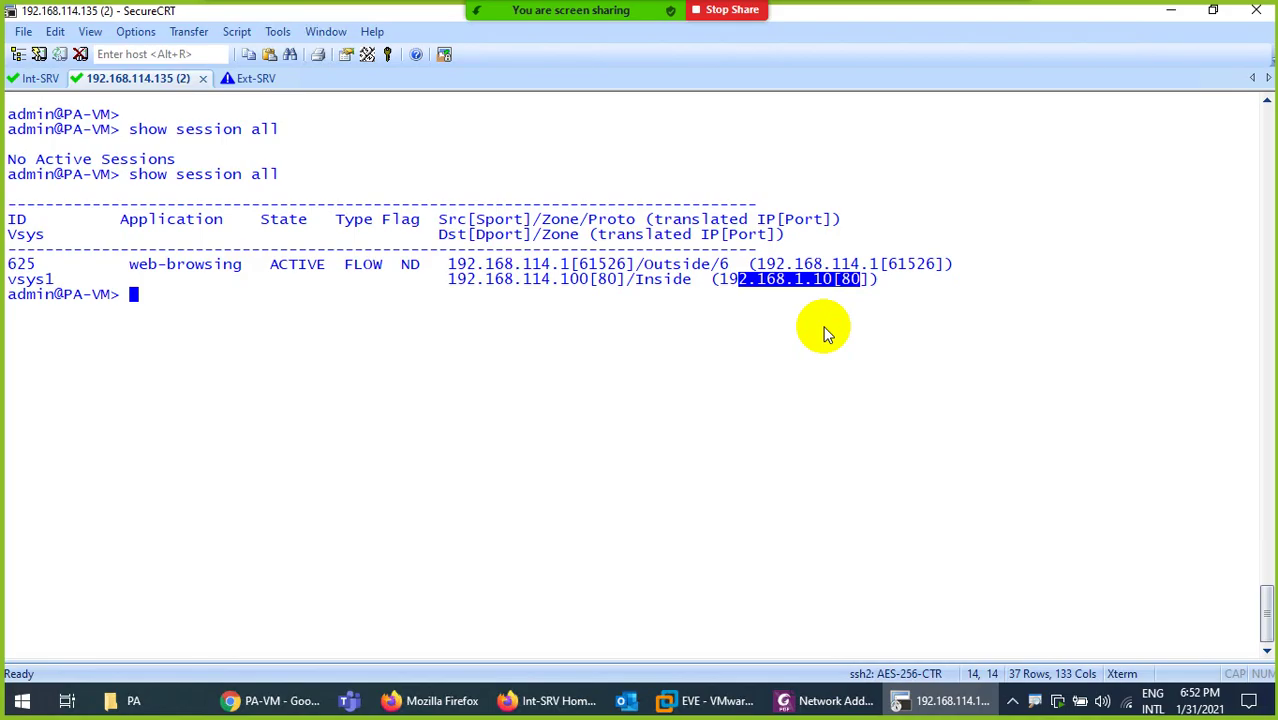
Clear the Int-SRV console and run 'who'
left_click(30, 78)
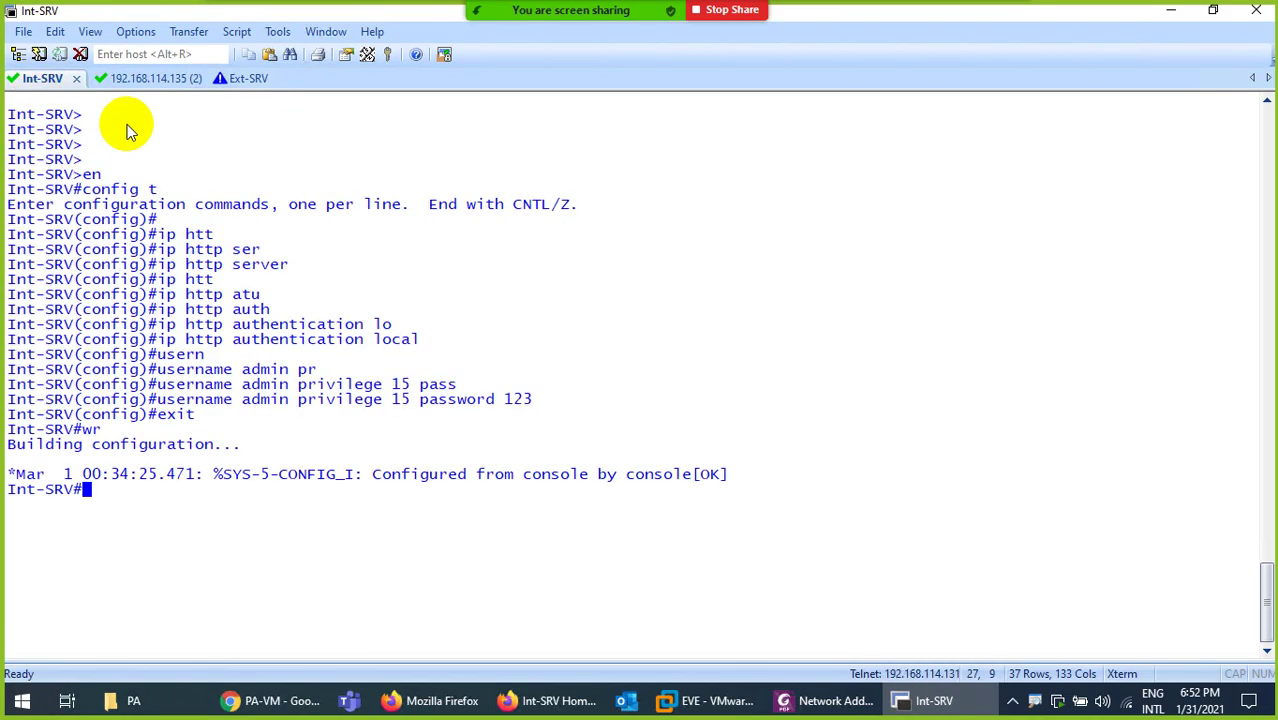
key("ctrl+l")
key("Return")
type("who")
key("Return")
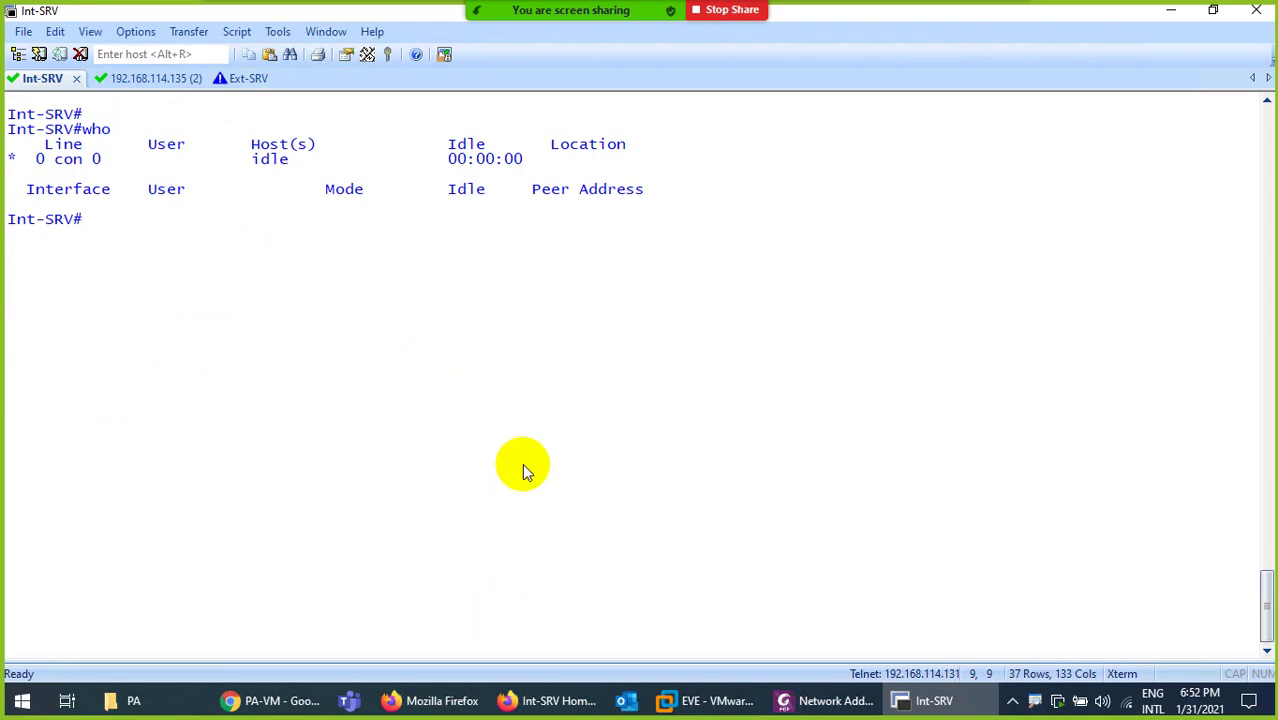
Glance at the Int-SRV page, PA folder, firewall interface and EVE topology, then return to SecureCRT
left_click(535, 700)
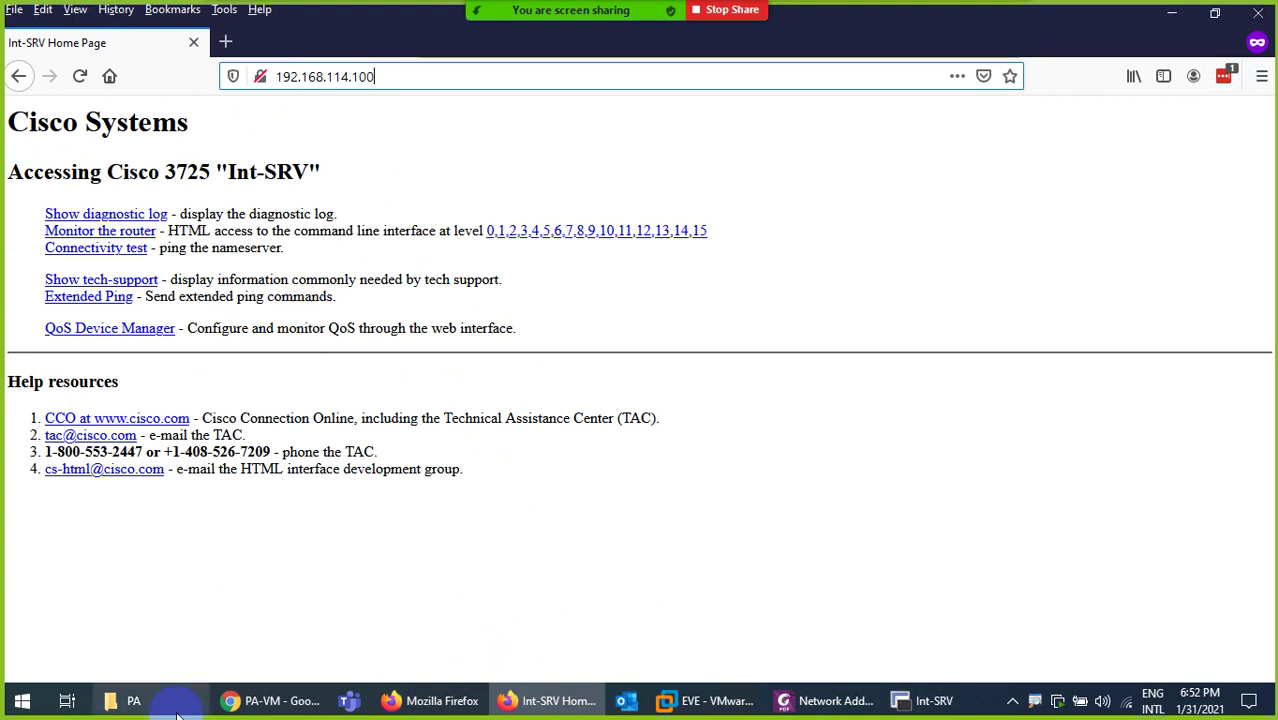
left_click(122, 700)
left_click(257, 702)
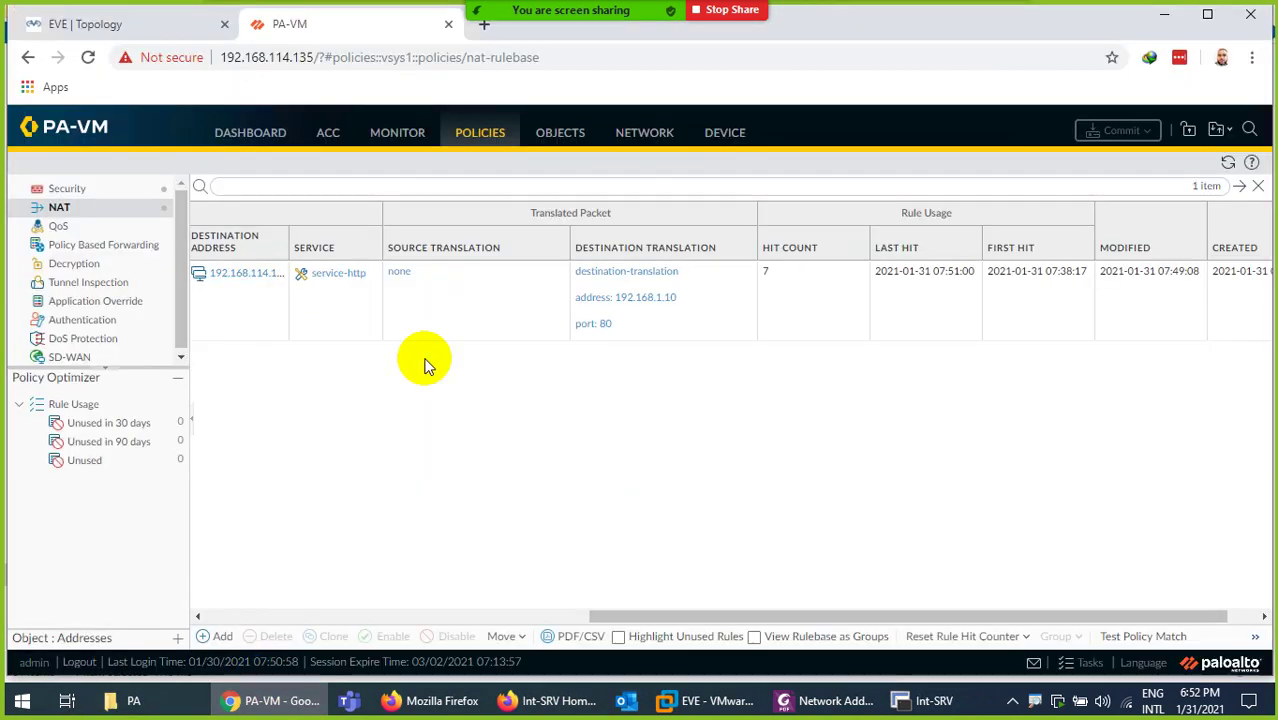
left_click(90, 24)
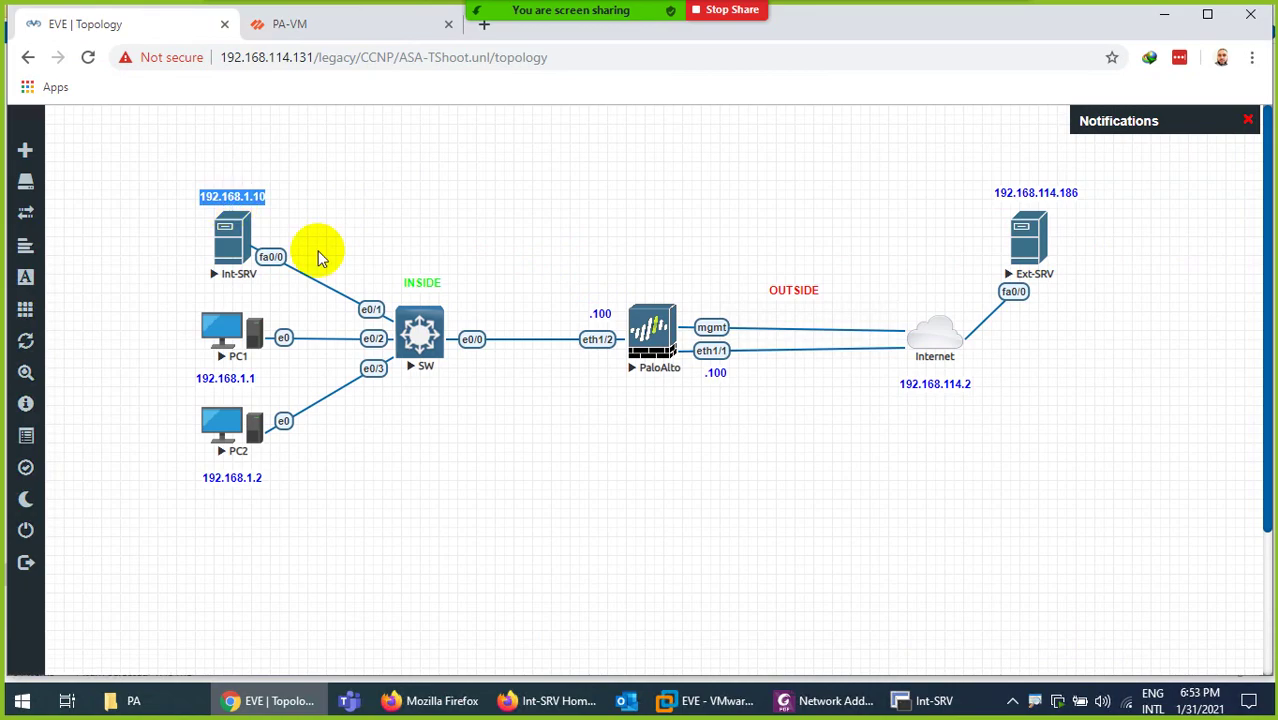
left_click(920, 700)
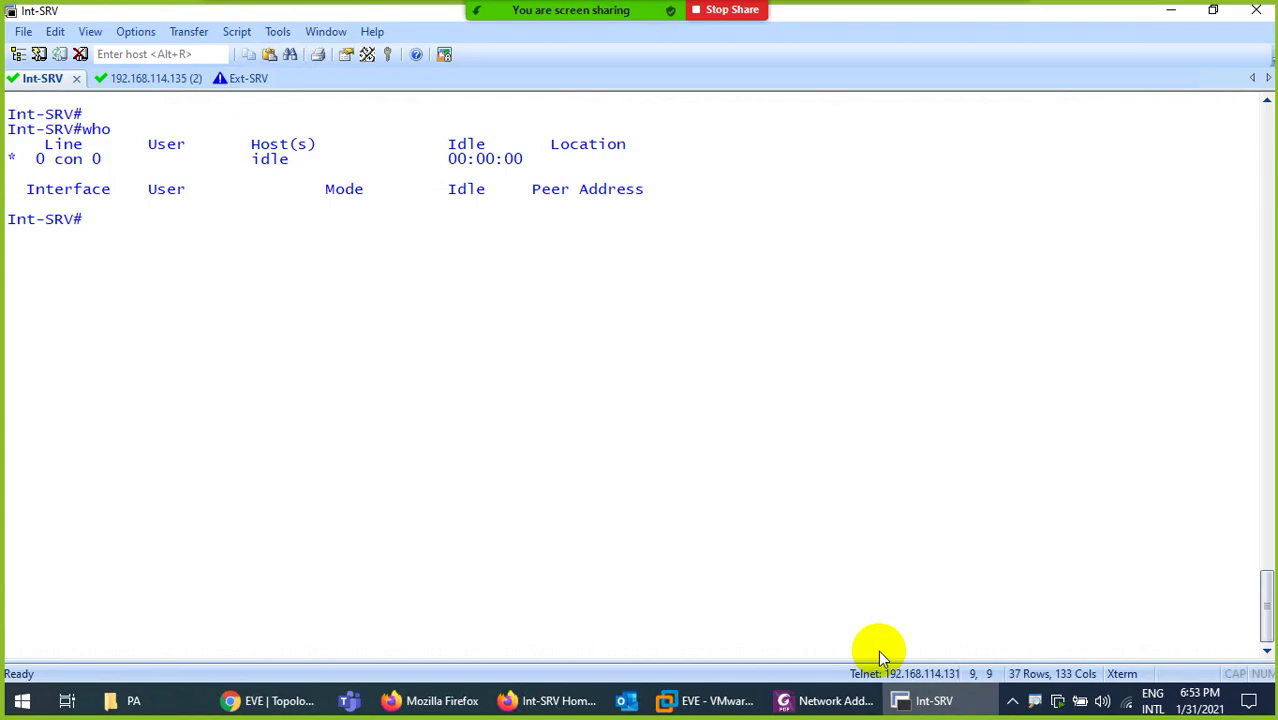
Enter privileged mode on the Ext-SRV console with 'enable'
left_click(245, 78)
key("Return")
key("Return")
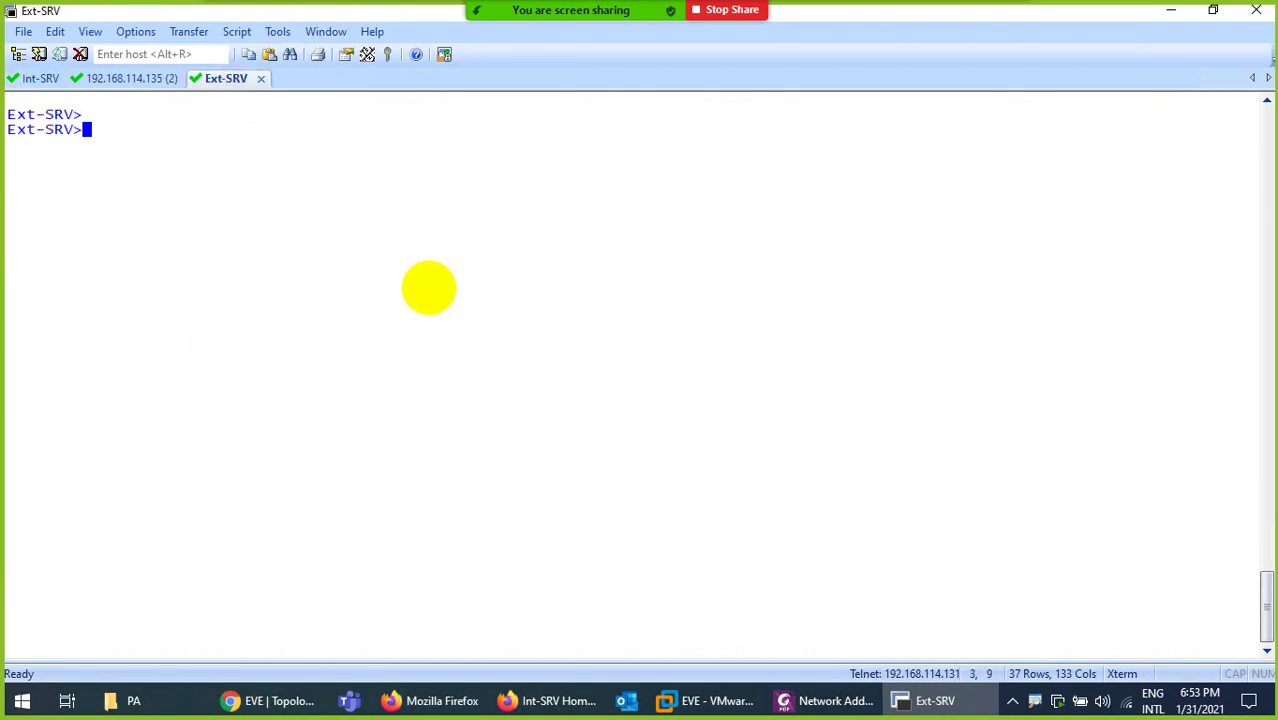
type("en")
key("Return")
key("Return")
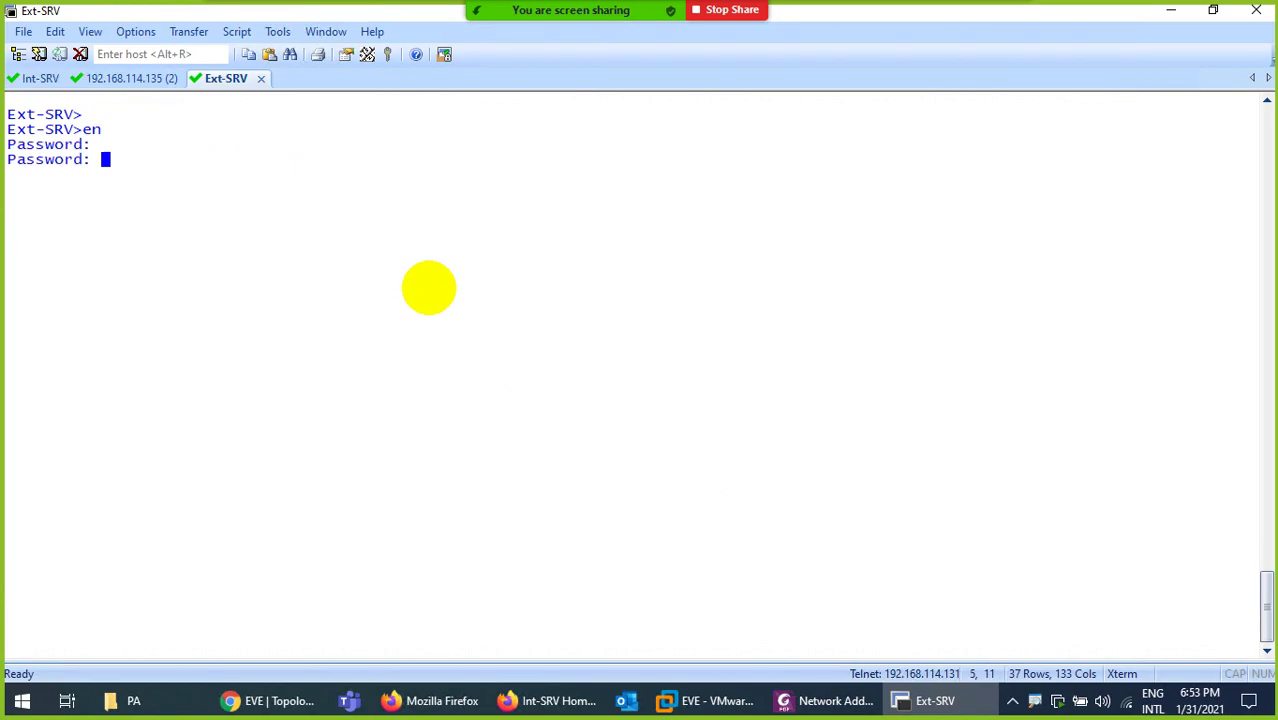
key("Return")
Run 'telnet 192.168.114.100 80' from Ext-SRV and mark the target address
type("te")
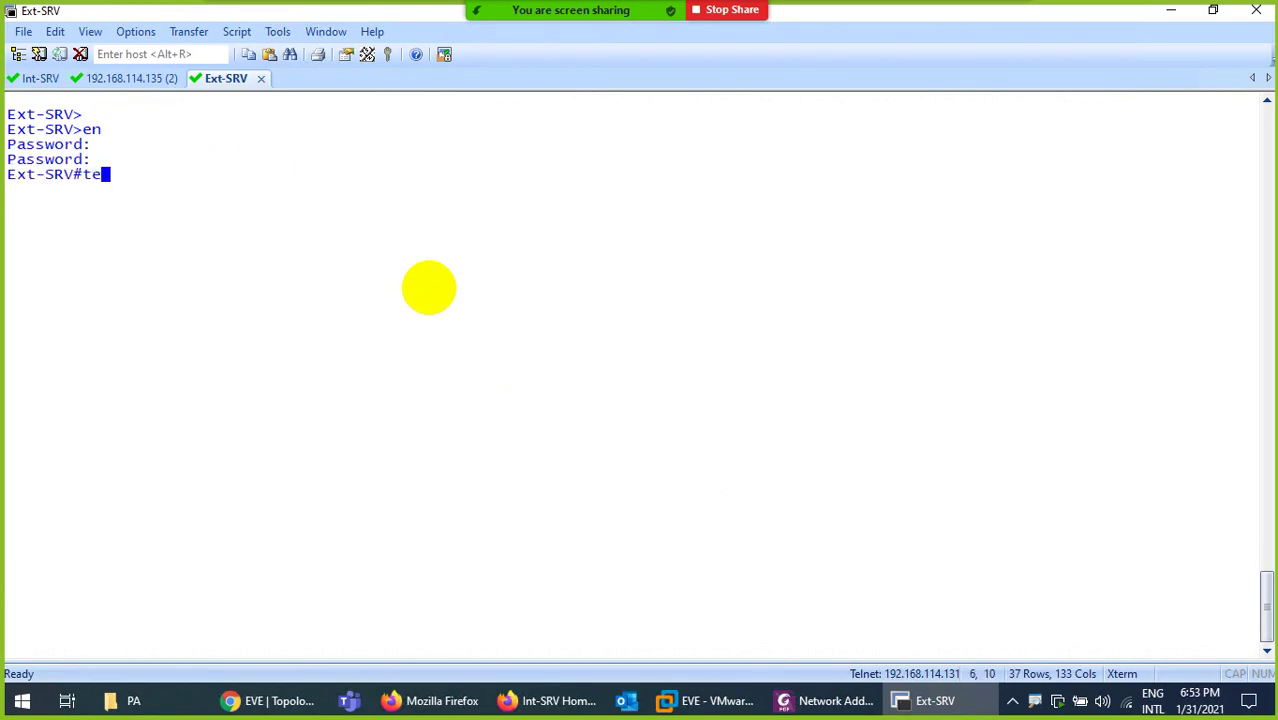
type("ln")
key("Tab")
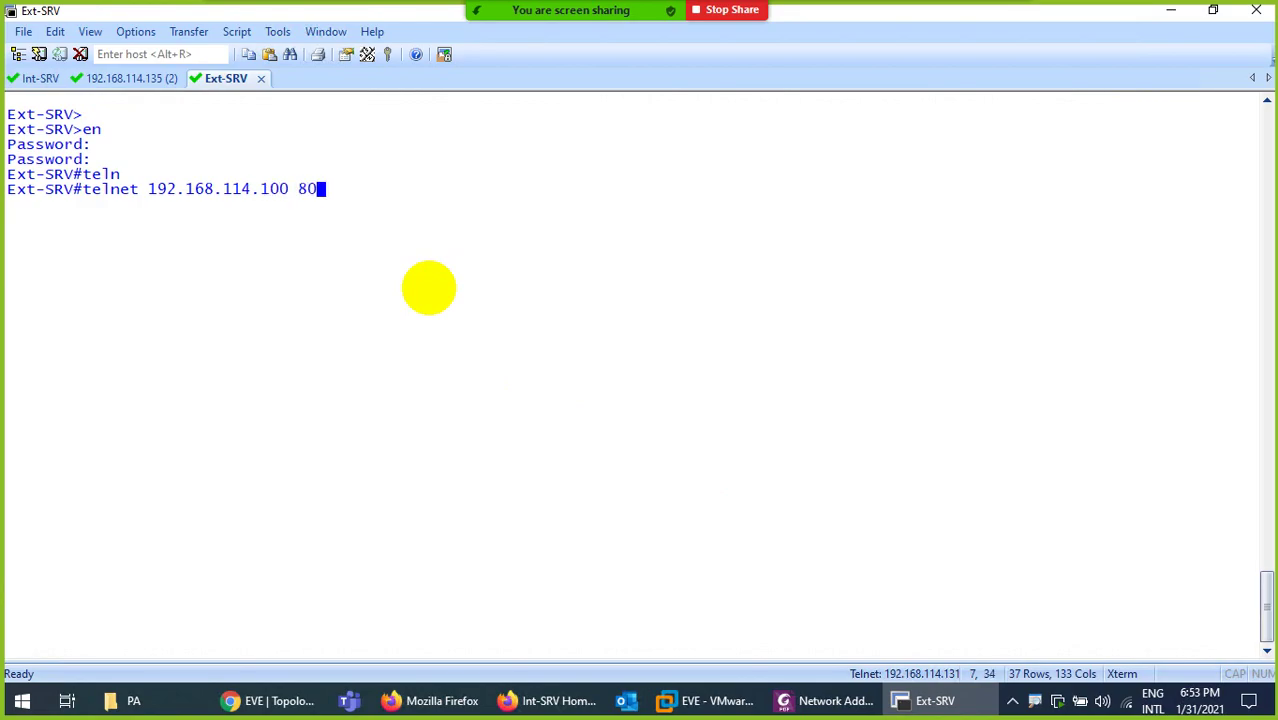
type("192.168.114.100 80")
key("Return")
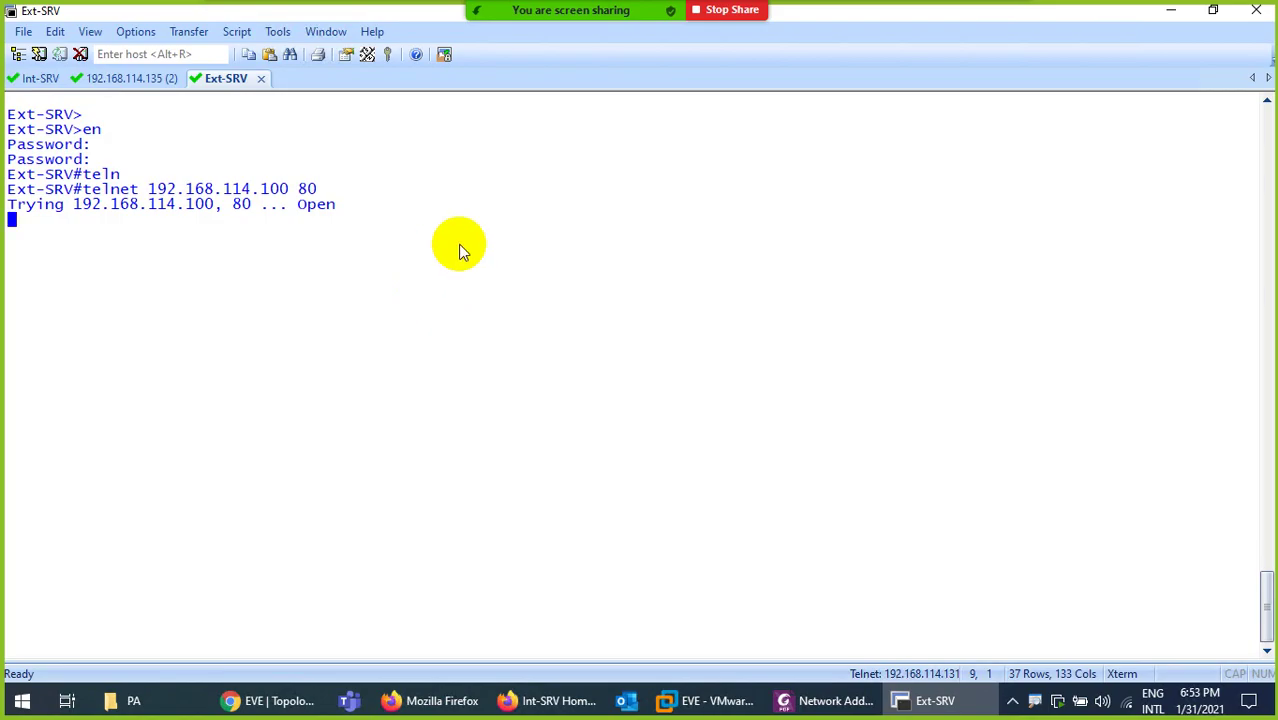
left_click_drag(290, 189, 160, 193)
Check the Int-SRV session output, mark port 80 on Ext-SRV, then minimize the remote desktop
left_click(28, 84)
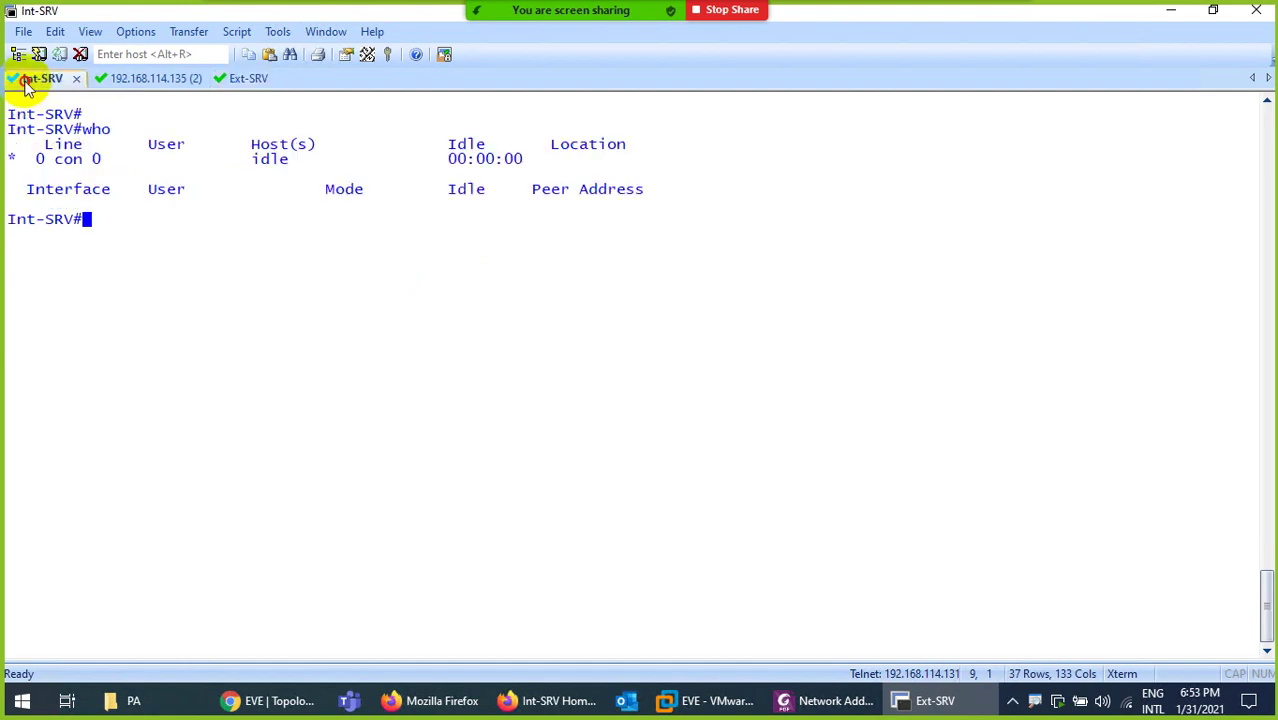
scroll(330, 203, "up", 10)
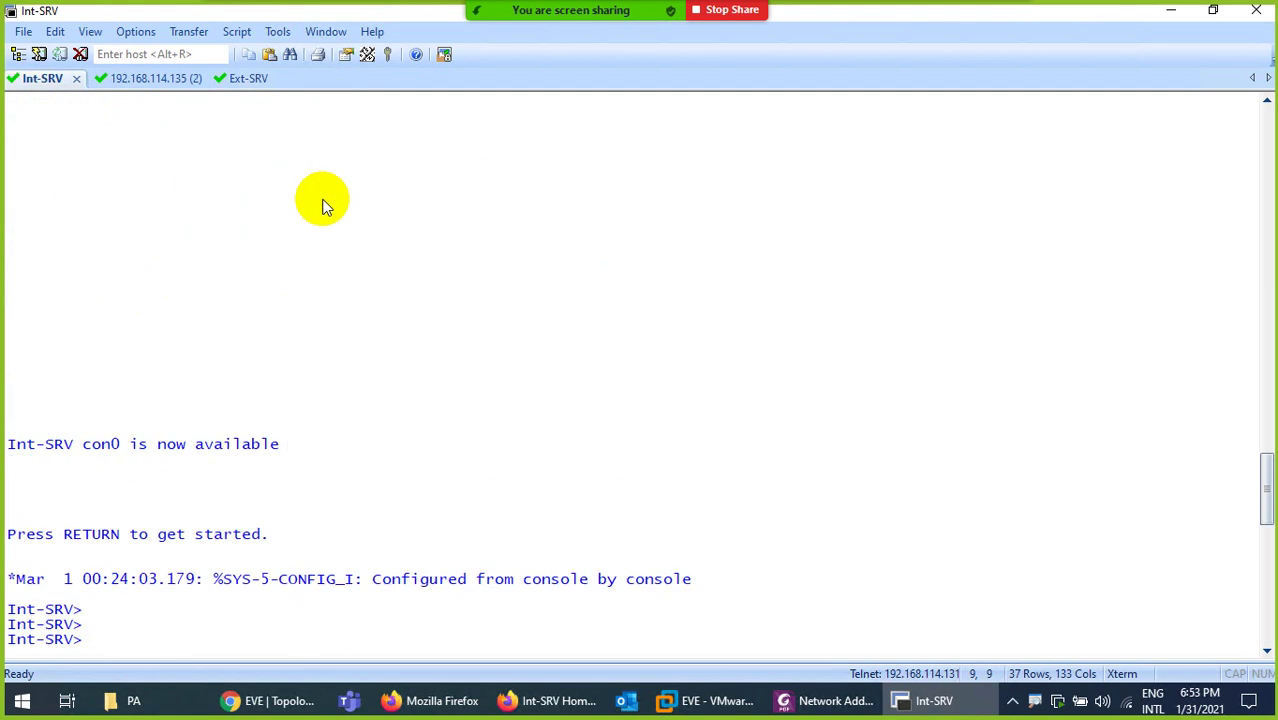
scroll(320, 204, "up", 3)
scroll(296, 218, "down", 15)
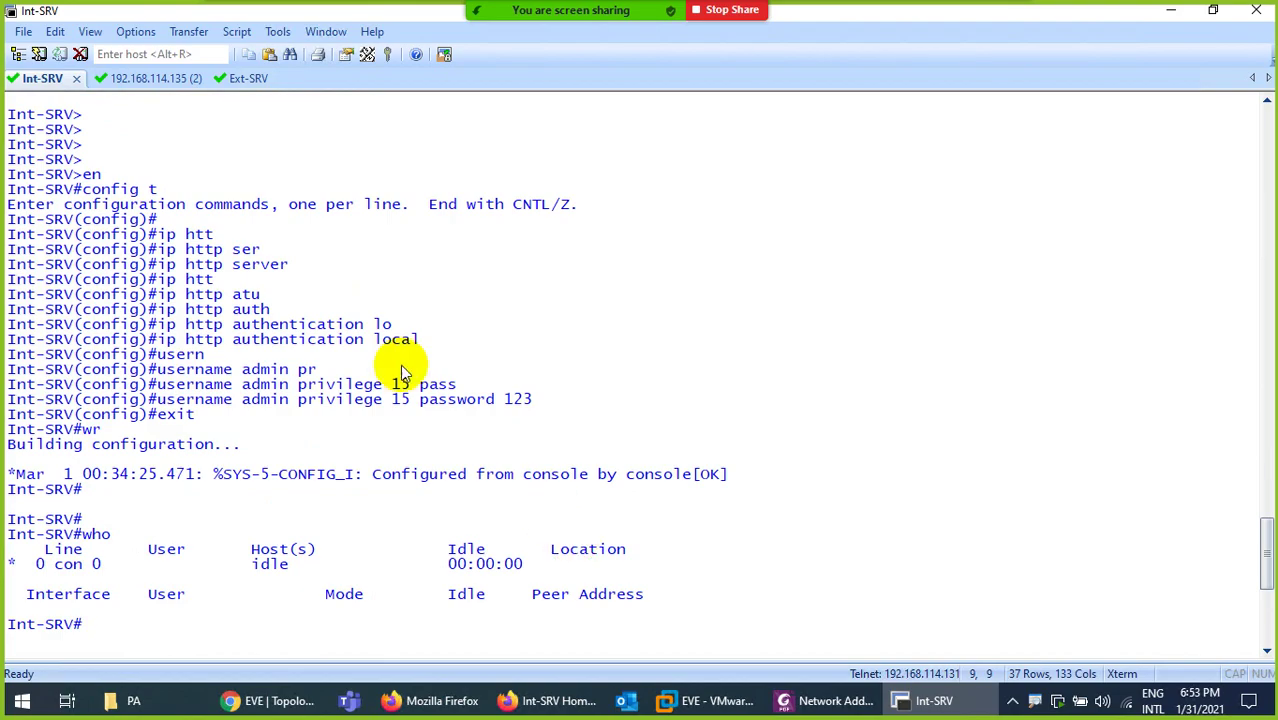
left_click(240, 80)
left_click_drag(289, 189, 318, 190)
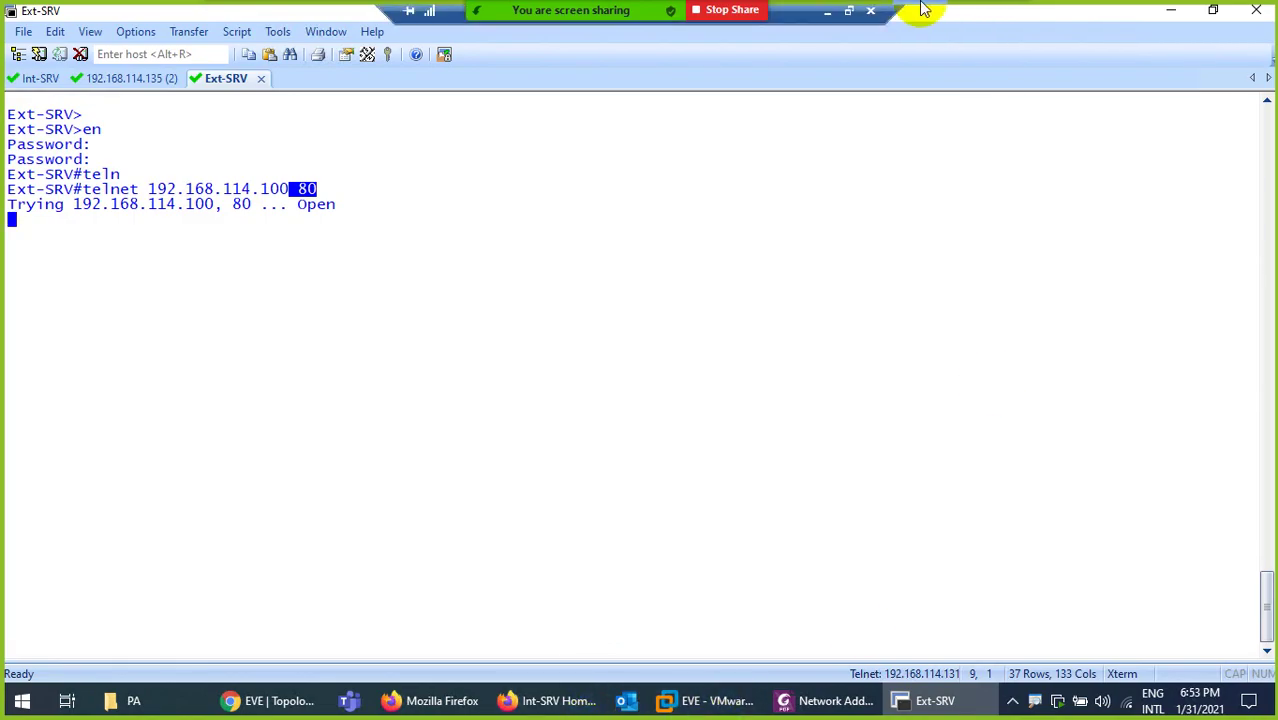
left_click(827, 10)
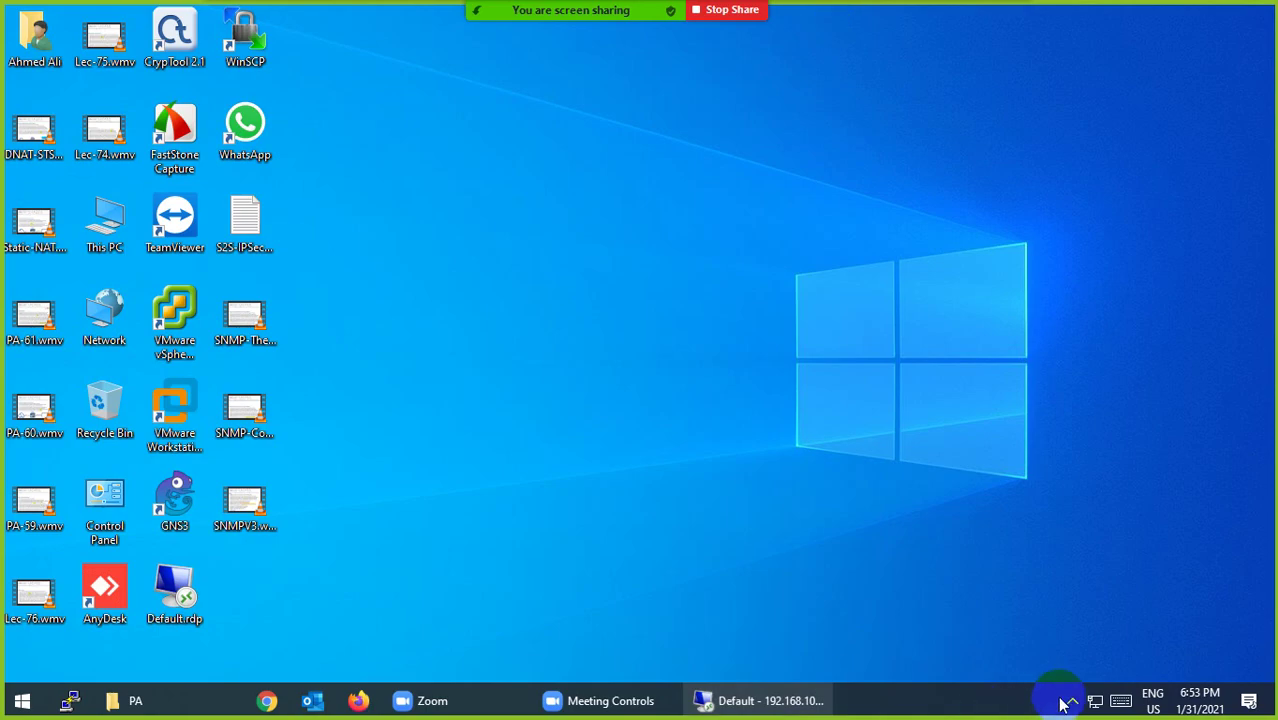